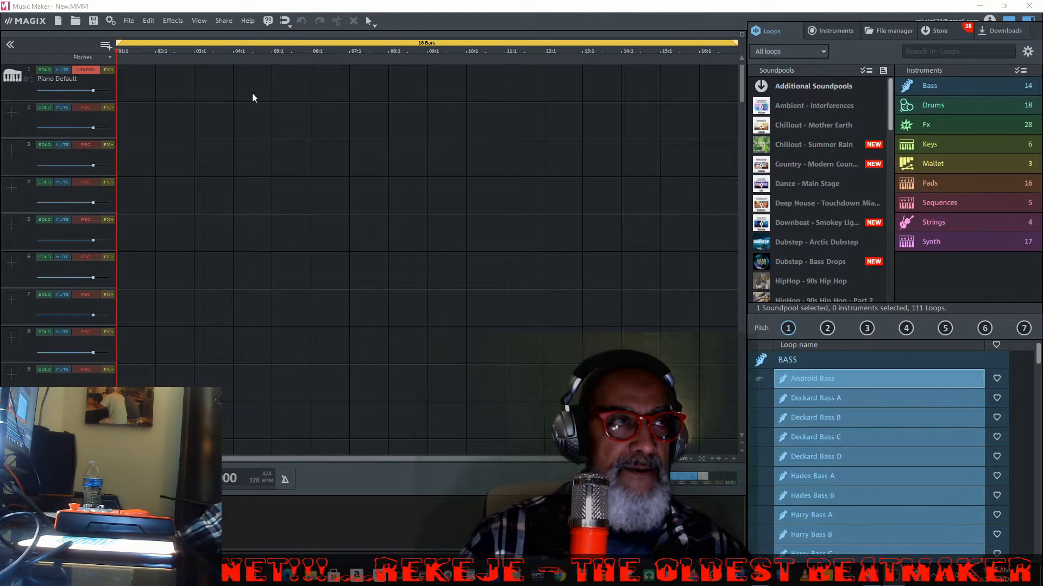
Create a new empty 8-bar MIDI object on track 1, the Piano Default track.
{"action": "right_click", "coordinate": [215, 95]}
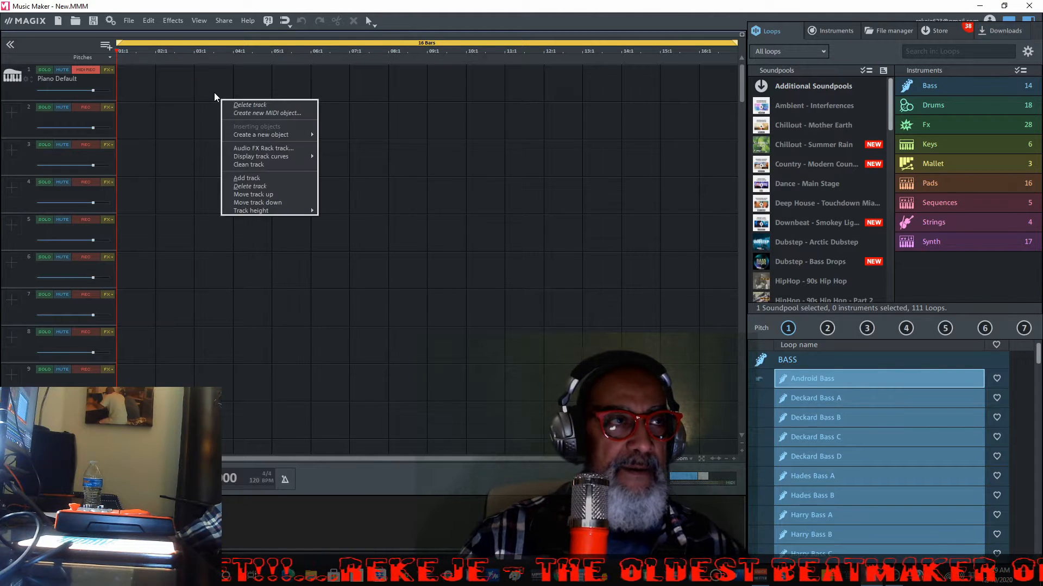
{"action": "left_click", "coordinate": [244, 115]}
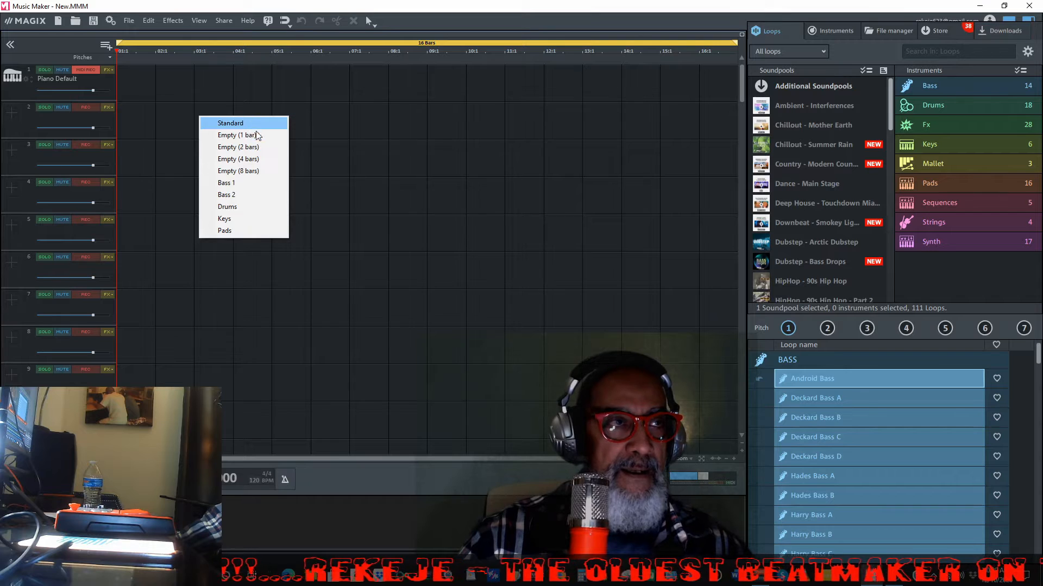
{"action": "left_click", "coordinate": [245, 171]}
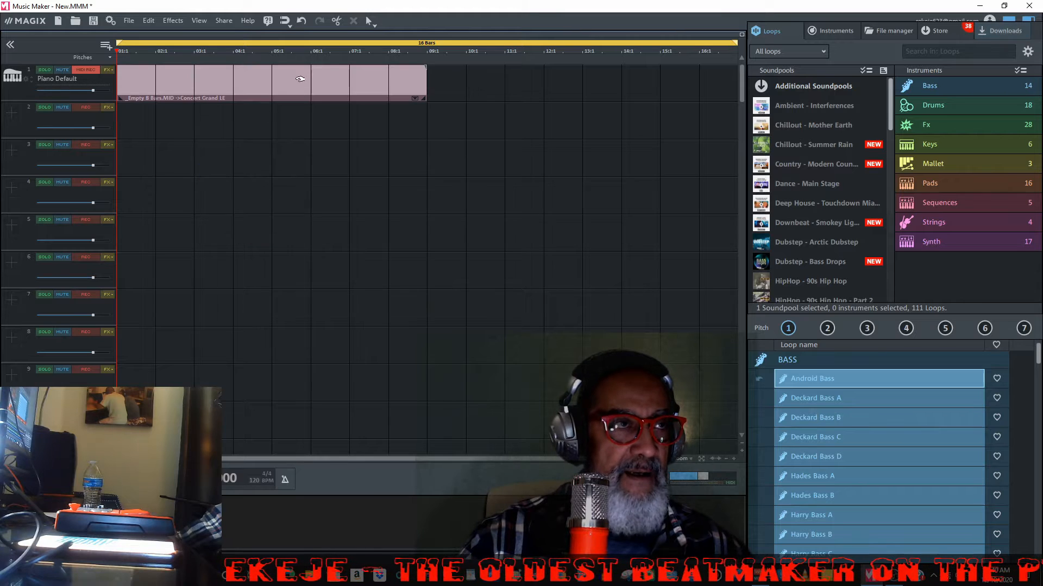
Shorten the playback range to 4 bars and trim the MIDI object on track 1 to the same length.
{"action": "left_click_drag", "start_coordinate": [731, 39], "coordinate": [269, 62]}
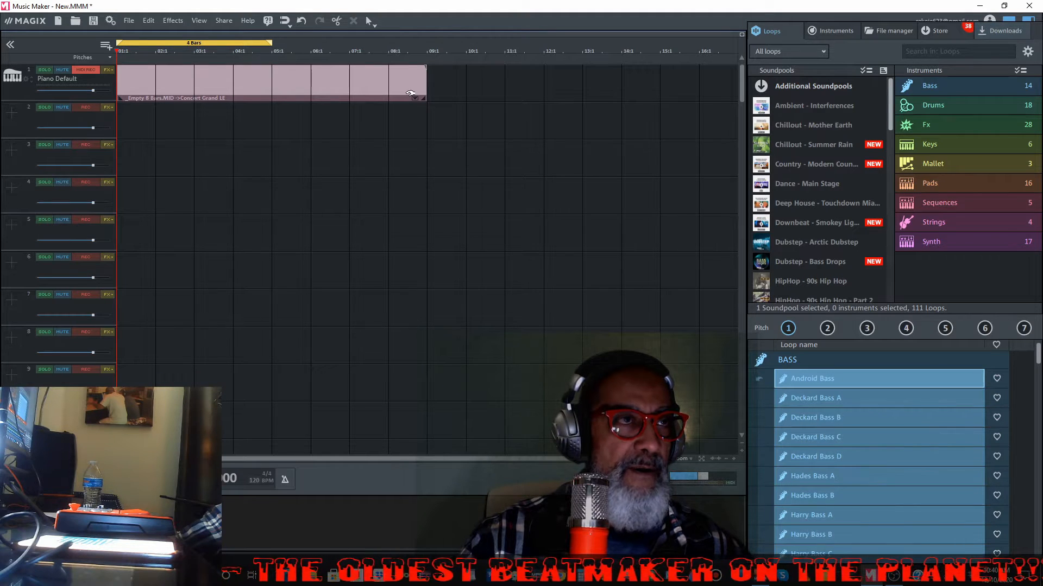
{"action": "left_click", "coordinate": [425, 97]}
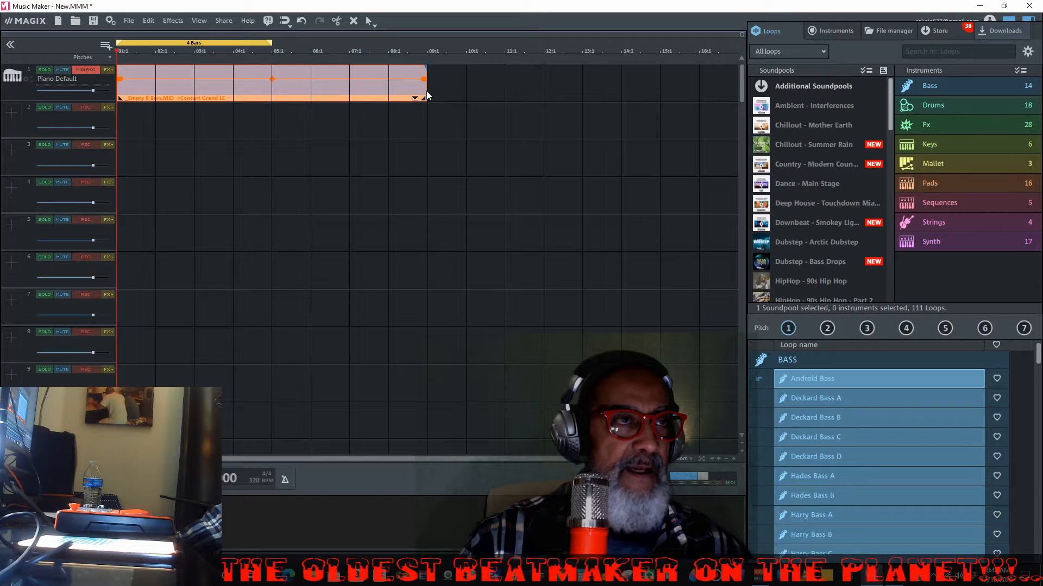
{"action": "left_click_drag", "start_coordinate": [426, 95], "coordinate": [271, 95]}
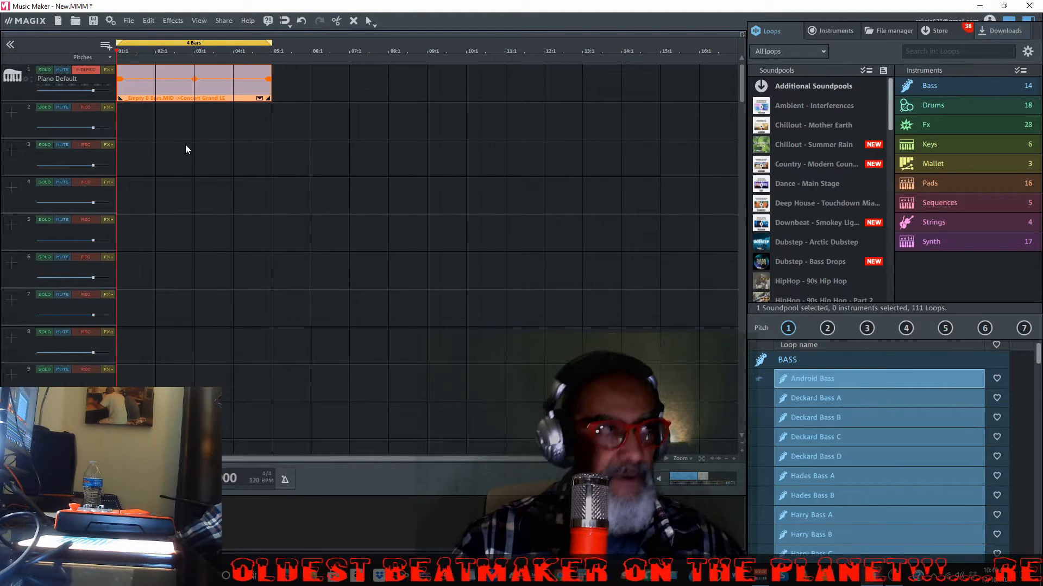
Move the MIDI object half a bar later and extend the playback range to its end, at 4:2 bars.
{"action": "mouse_move", "coordinate": [142, 92]}
{"action": "left_mouse_down"}
{"action": "mouse_move", "coordinate": [177, 91]}
{"action": "mouse_move", "coordinate": [146, 91]}
{"action": "mouse_move", "coordinate": [157, 91]}
{"action": "left_mouse_up"}
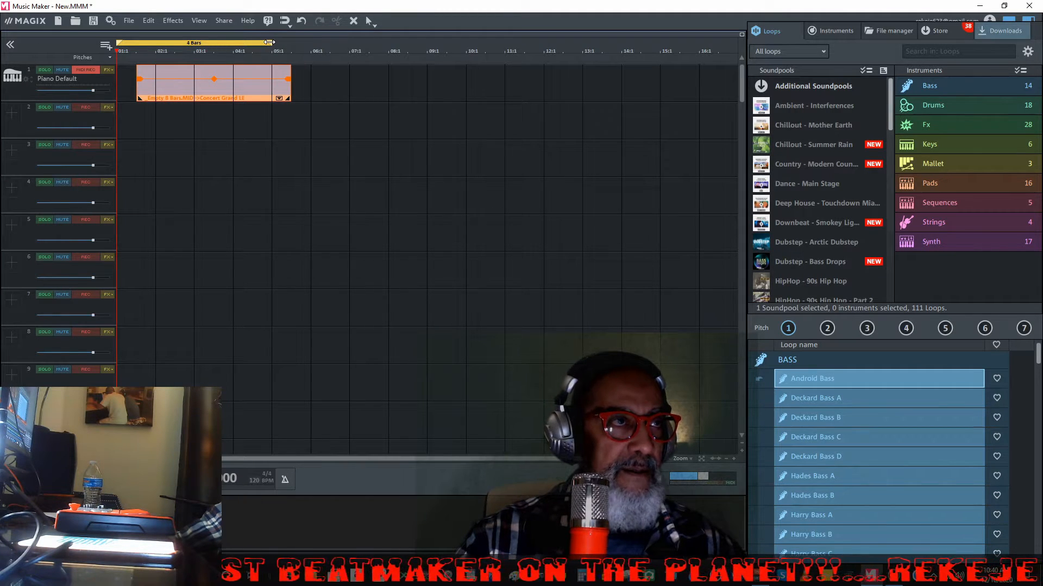
{"action": "left_click_drag", "start_coordinate": [272, 42], "coordinate": [291, 44]}
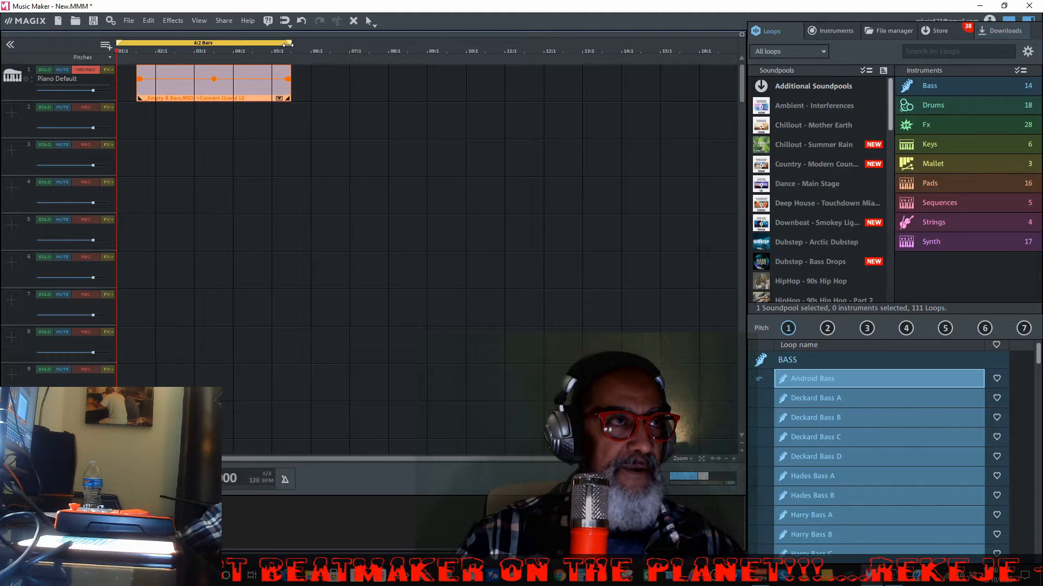
{"action": "left_click", "coordinate": [370, 174]}
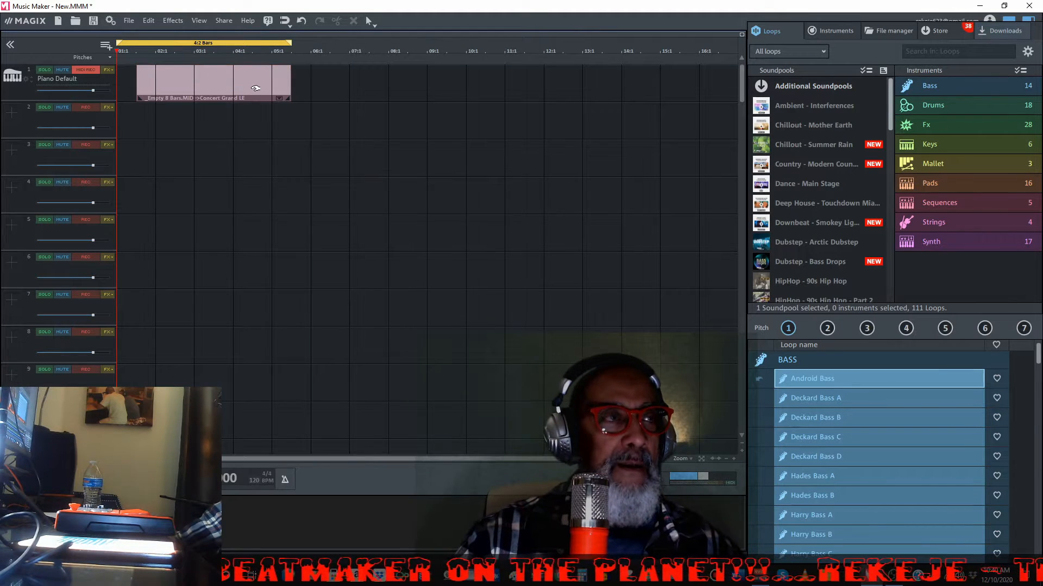
Turn on the metronome and set the project tempo to 75 BPM.
{"action": "left_click", "coordinate": [282, 475]}
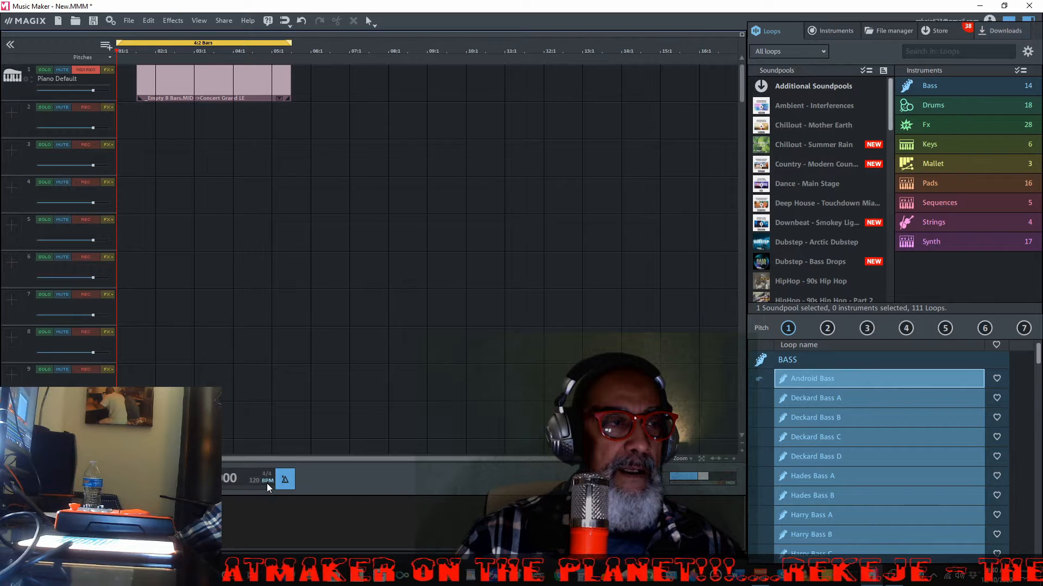
{"action": "left_click", "coordinate": [266, 483]}
{"action": "left_click", "coordinate": [527, 299]}
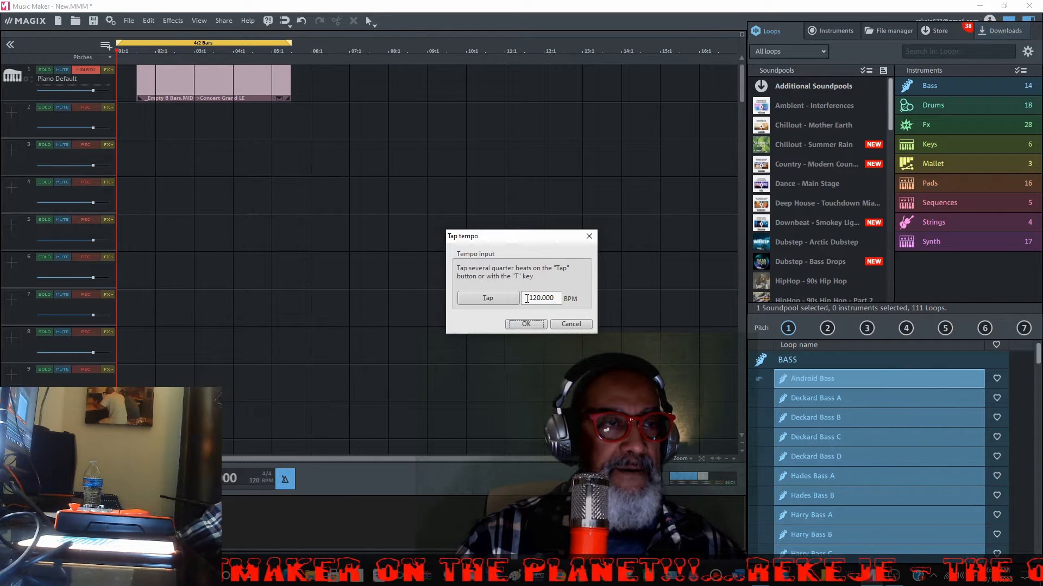
{"action": "double_click", "coordinate": [527, 298]}
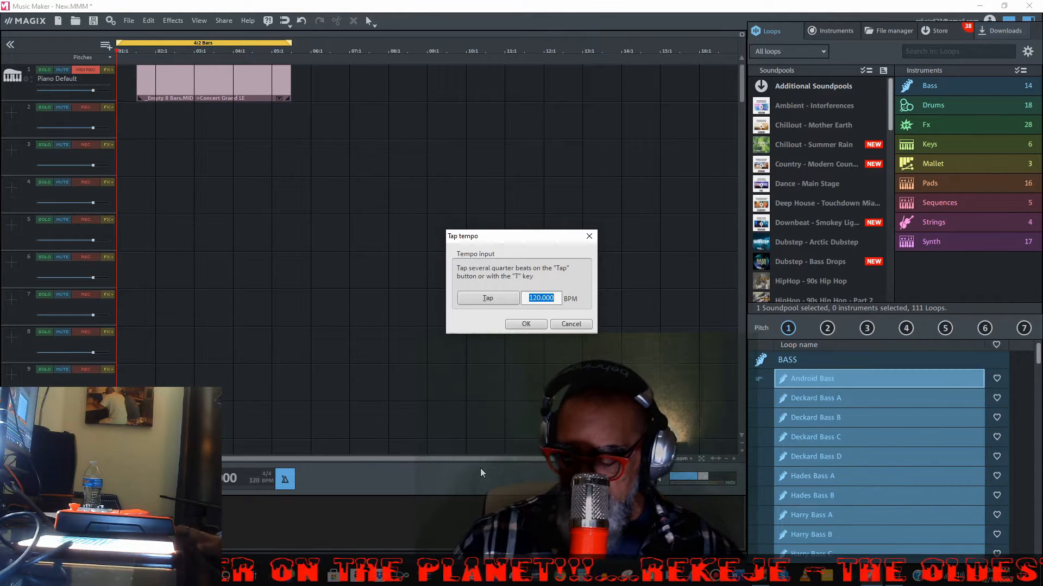
{"action": "type", "text": "7"}
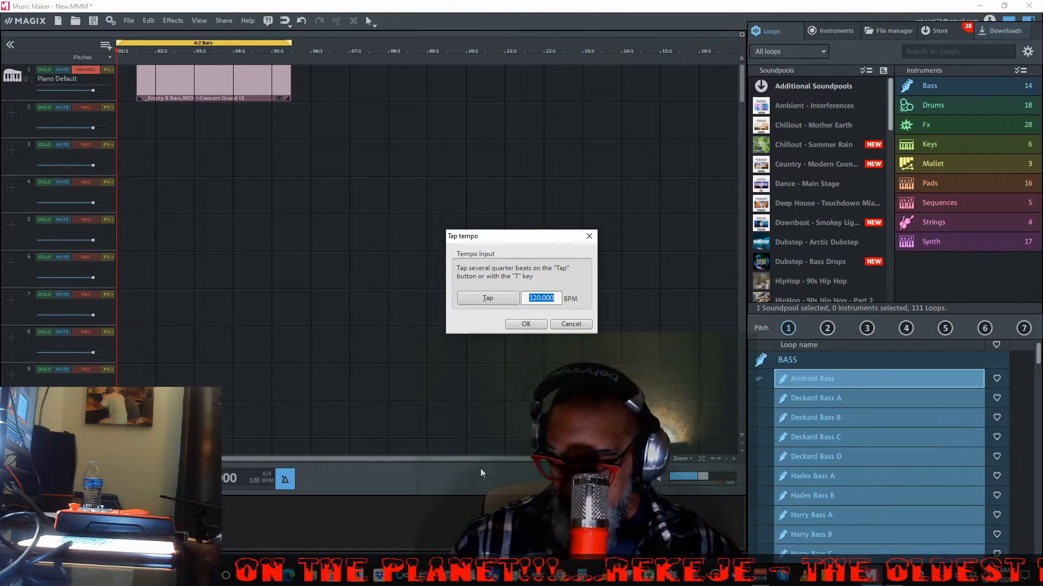
{"action": "type", "text": "5"}
{"action": "key", "text": "Return"}
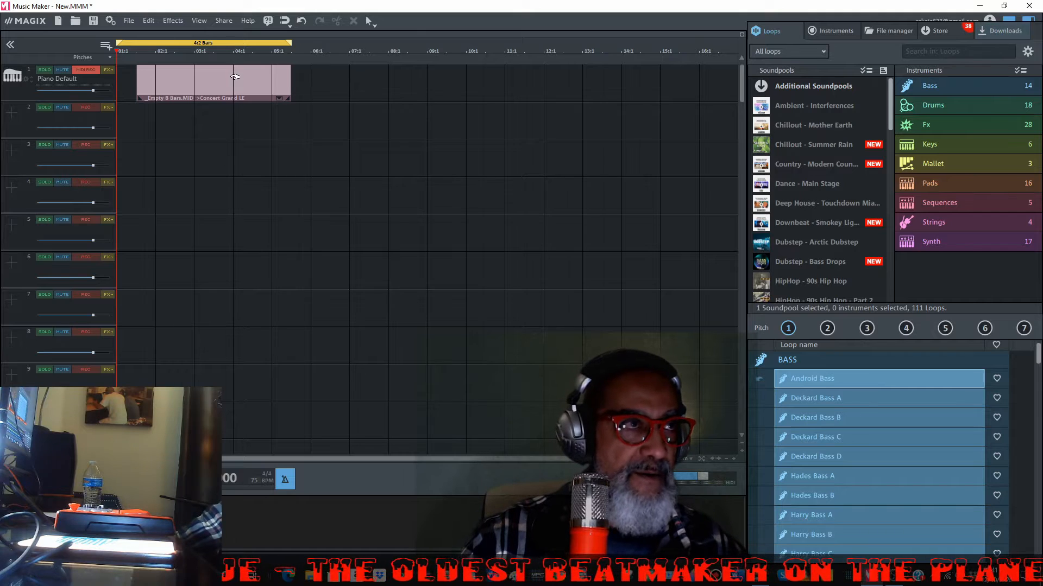
{"action": "double_click", "coordinate": [234, 76]}
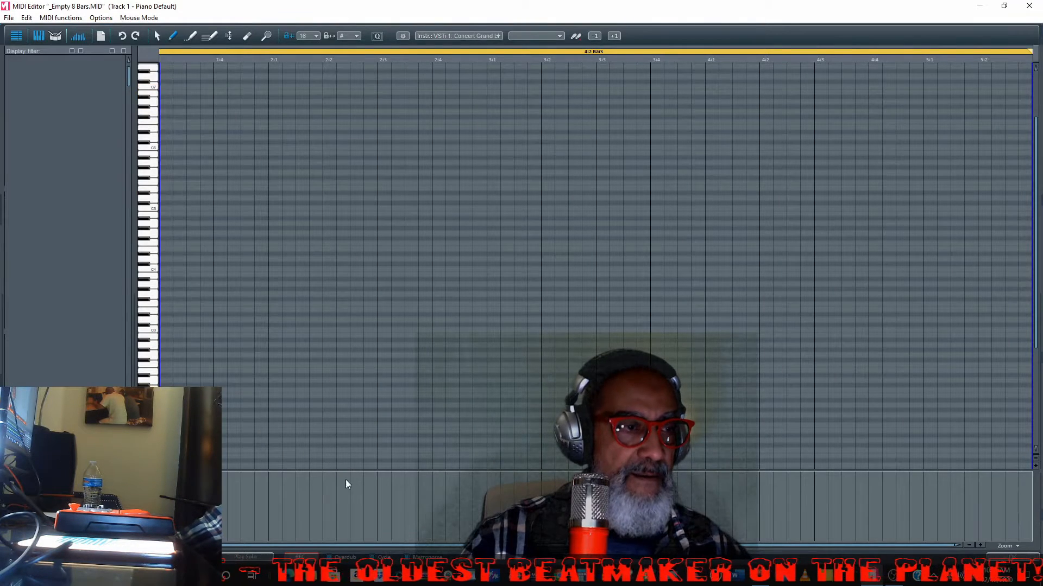
{"action": "left_click", "coordinate": [298, 558]}
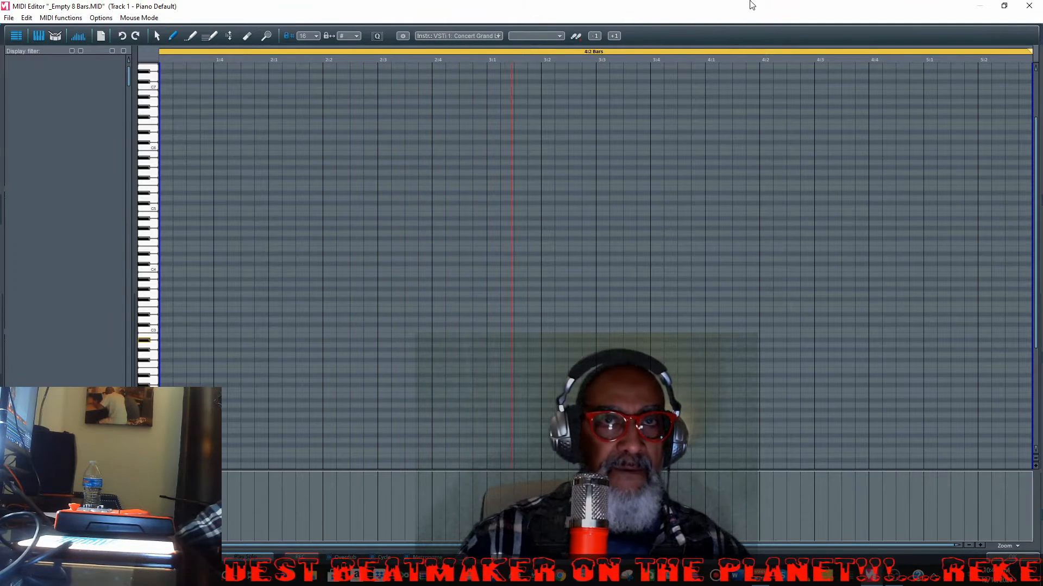
{"action": "key", "text": "space"}
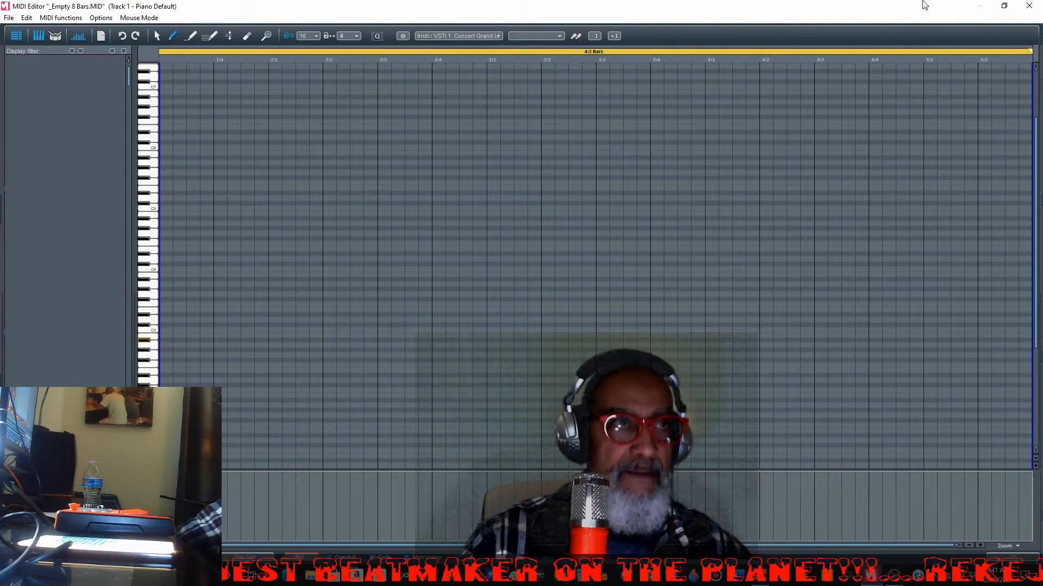
{"action": "left_click", "coordinate": [1028, 6]}
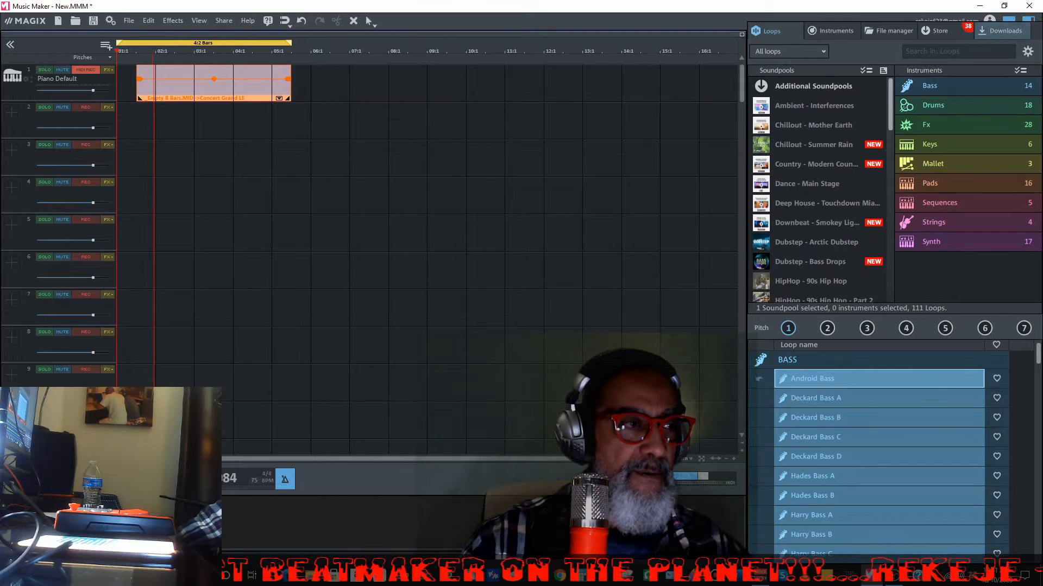
Open the track 1 MIDI object in the MIDI Editor and record the piano chords into bars 2 and 3.
{"action": "double_click", "coordinate": [254, 86]}
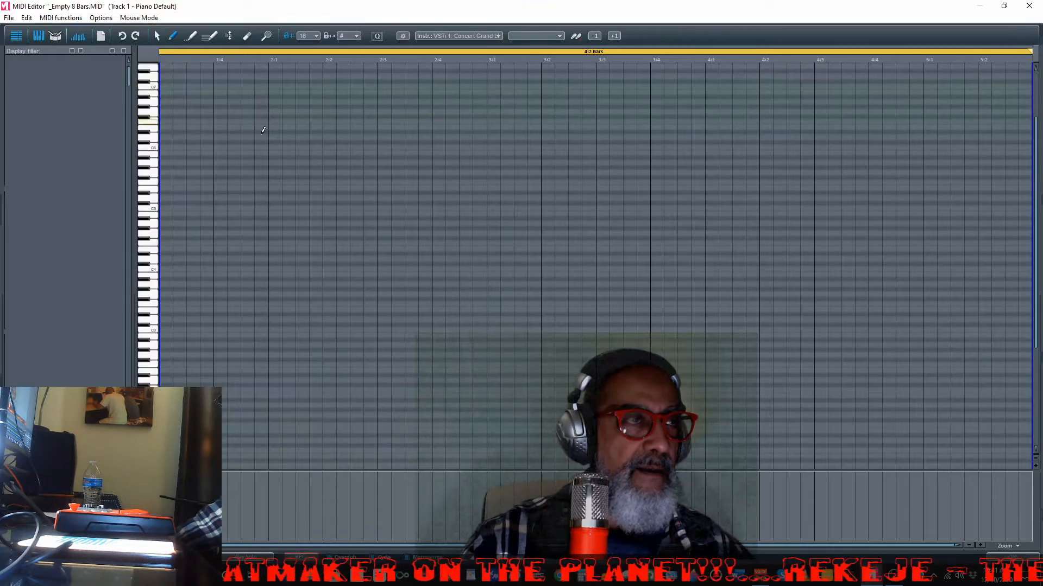
{"action": "left_click", "coordinate": [307, 560]}
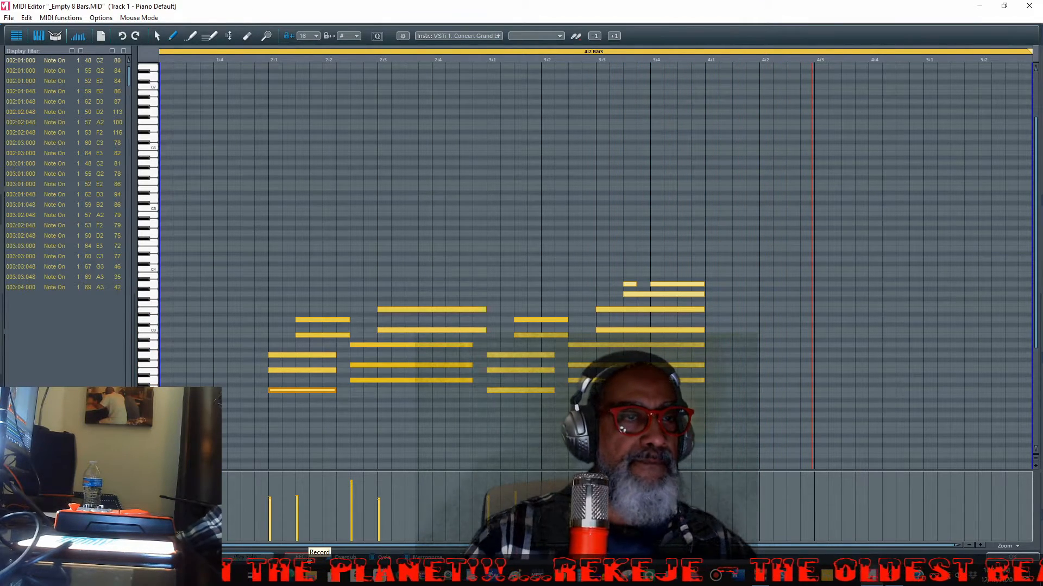
{"action": "key", "text": "space"}
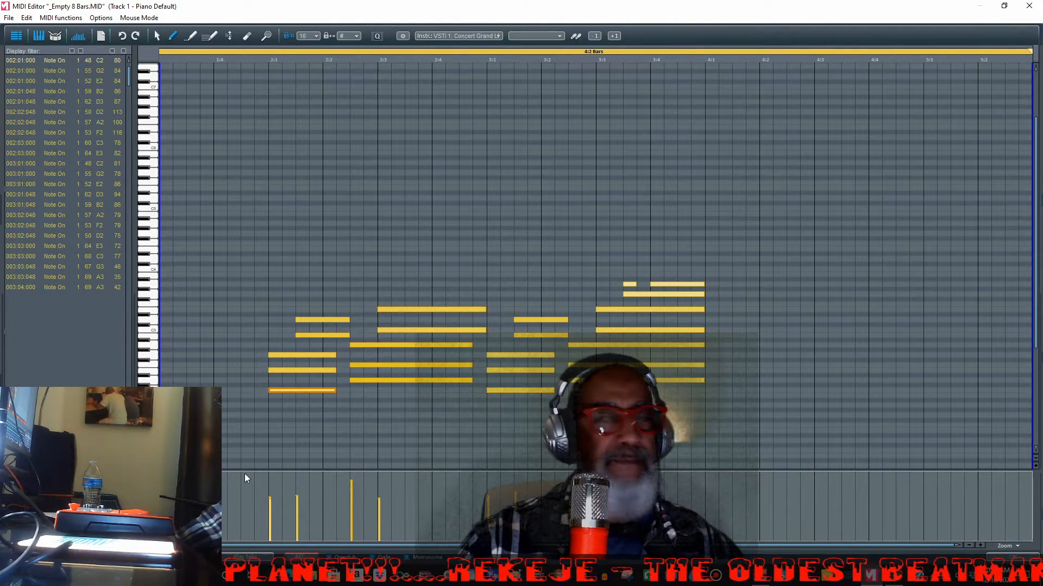
Play back the recorded piano chords in the MIDI Editor with all notes deselected.
{"action": "key", "text": "space"}
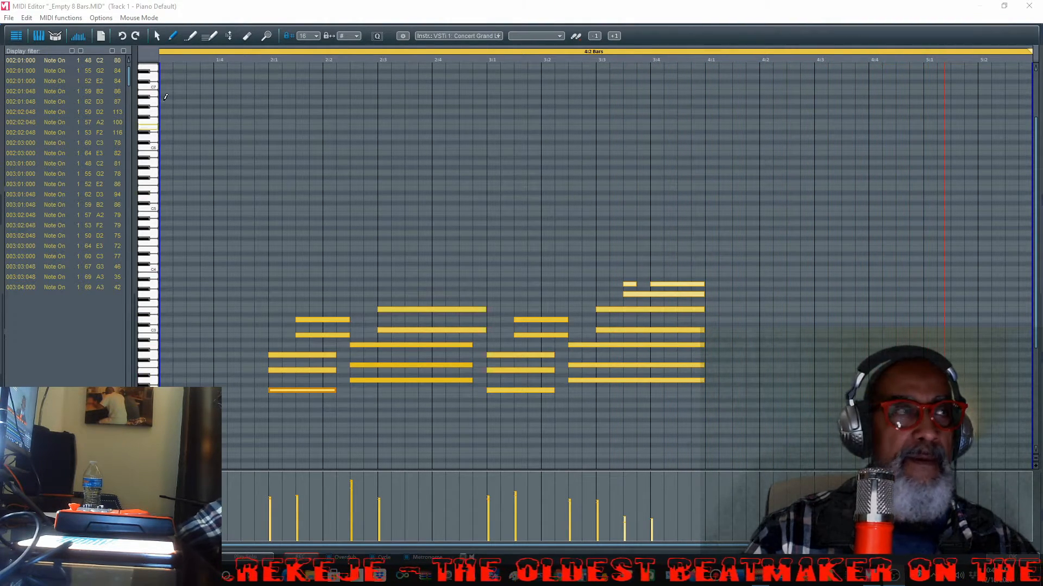
{"action": "left_click", "coordinate": [220, 219]}
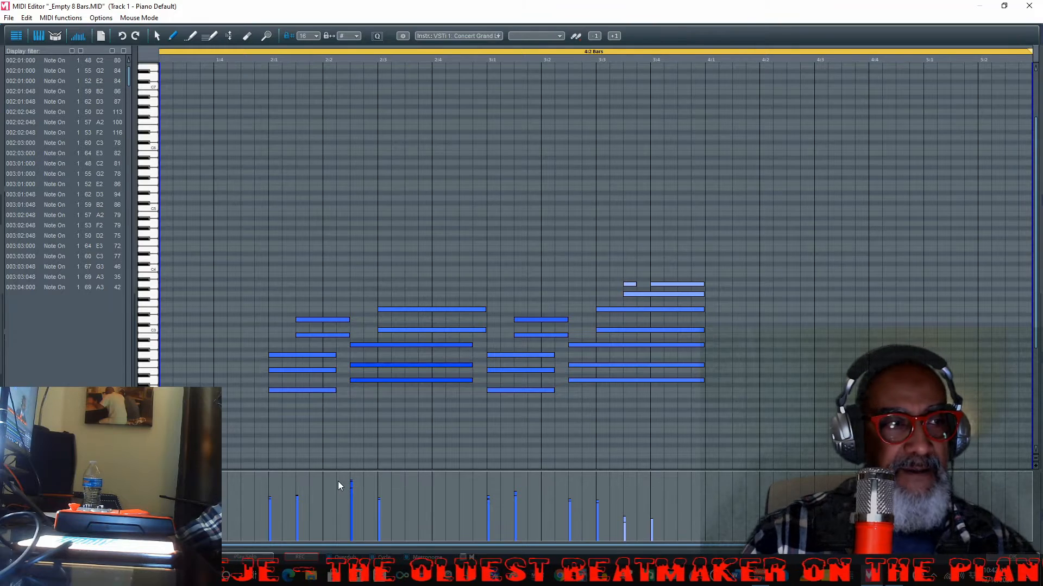
{"action": "key", "text": "space"}
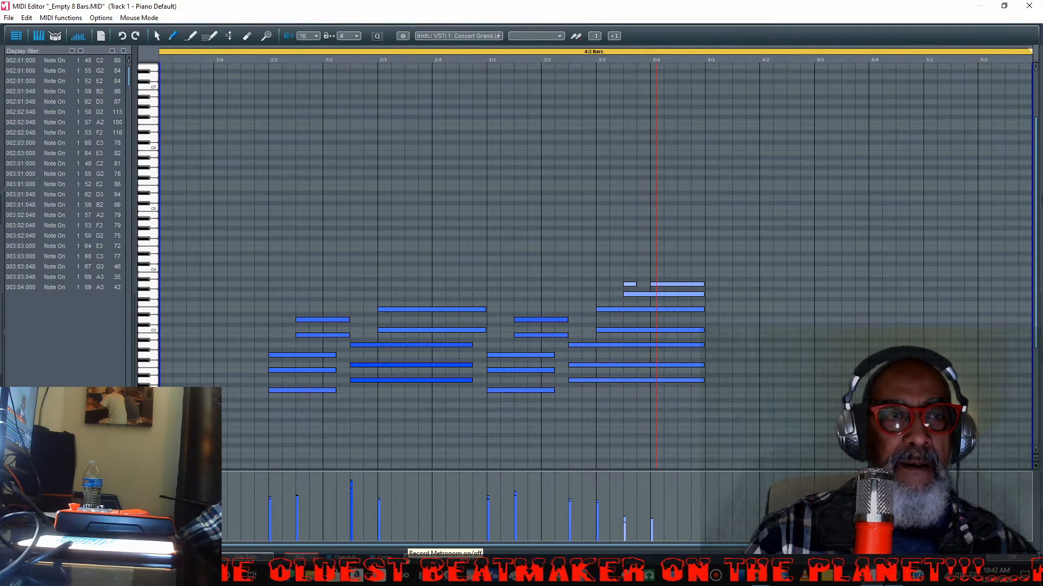
{"action": "key", "text": "space"}
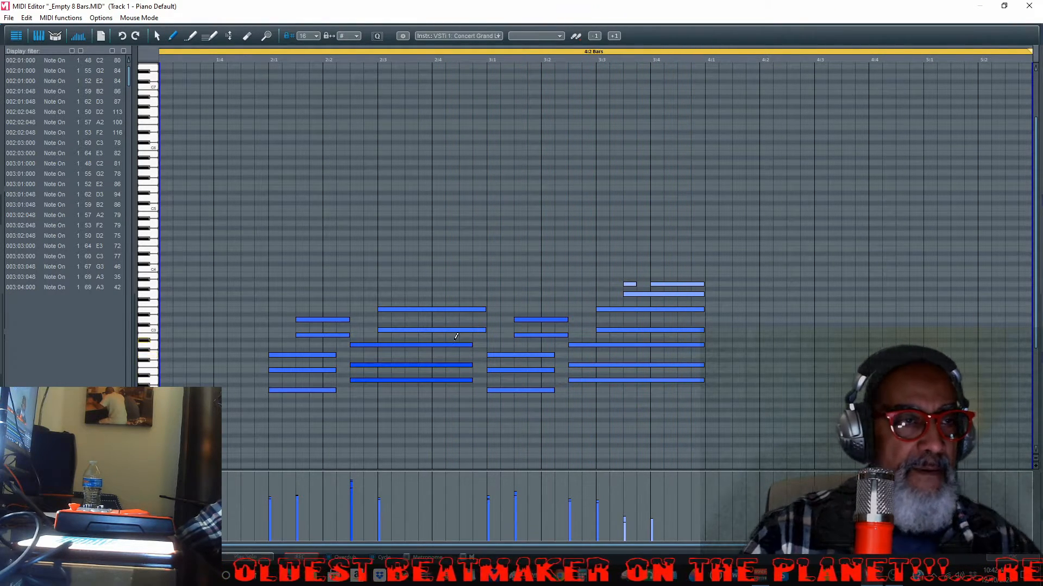
{"action": "left_click", "coordinate": [1029, 6]}
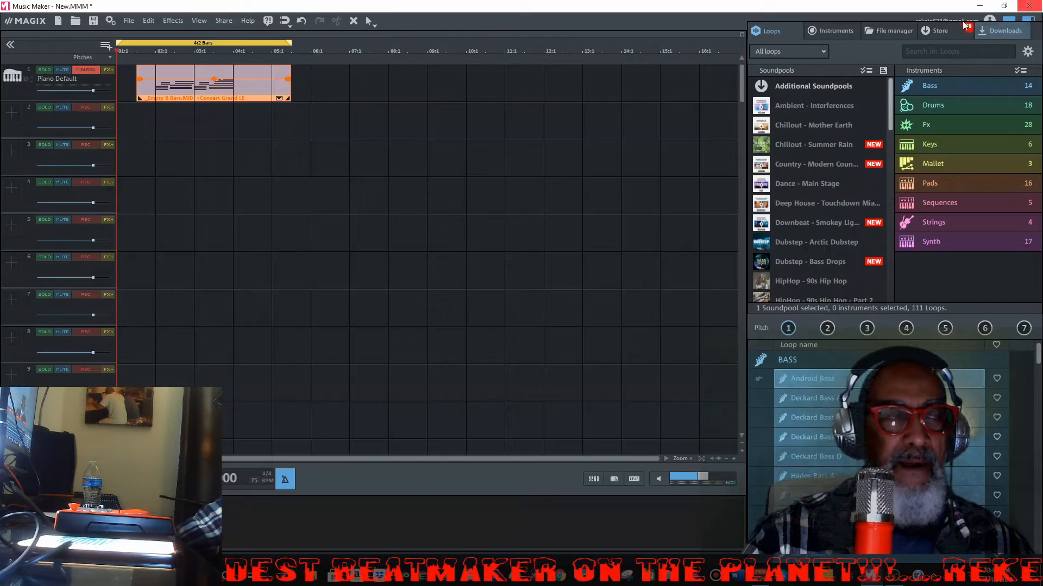
{"action": "double_click", "coordinate": [225, 90]}
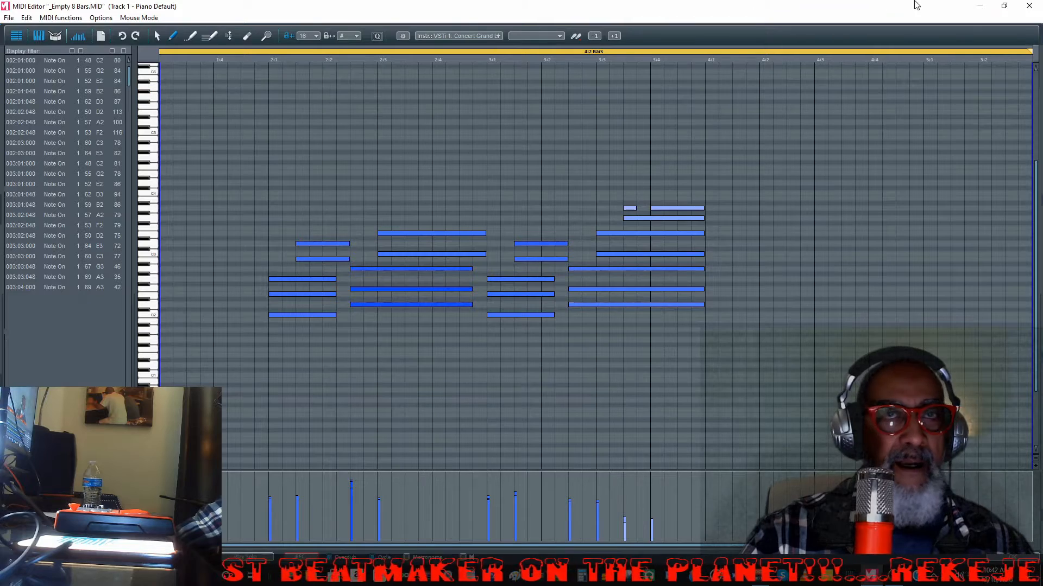
{"action": "left_click", "coordinate": [1030, 6]}
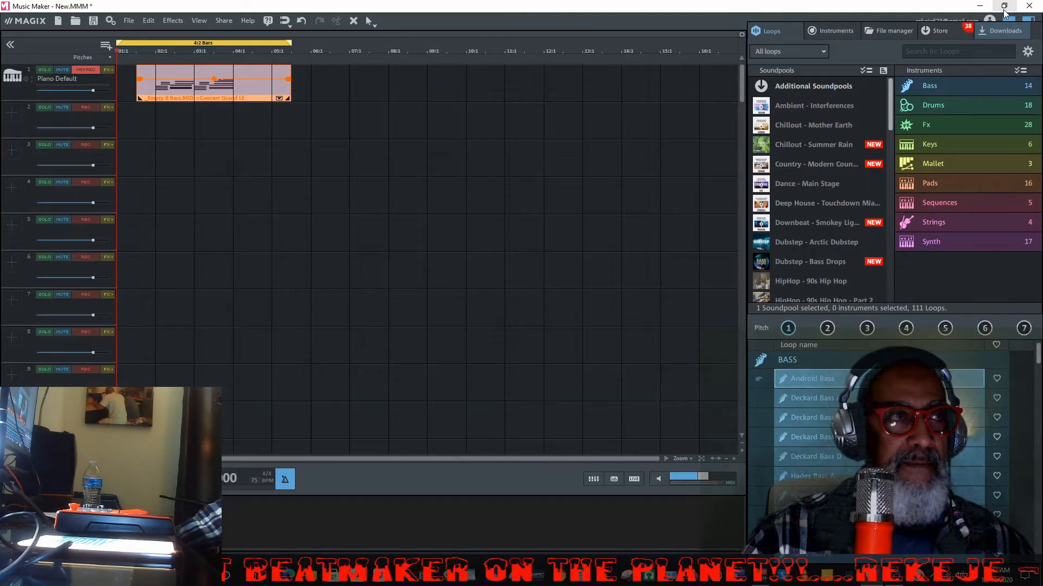
Reopen the MIDI object and lower the velocities of the D2, A2 and F2 notes at 002:02:048 to 75, 62 and 78.
{"action": "double_click", "coordinate": [257, 90]}
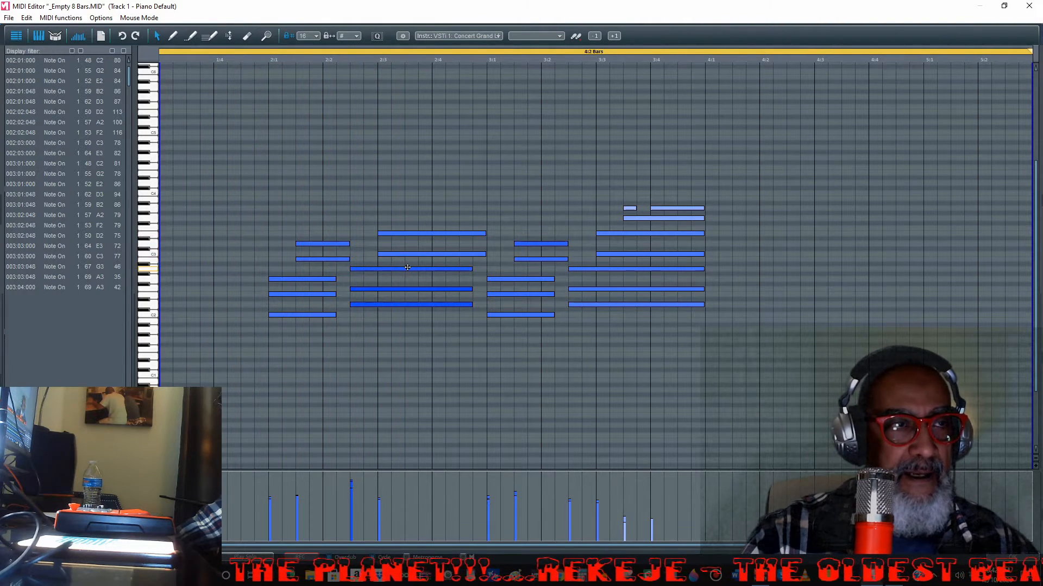
{"action": "left_click_drag", "start_coordinate": [408, 267], "coordinate": [450, 308]}
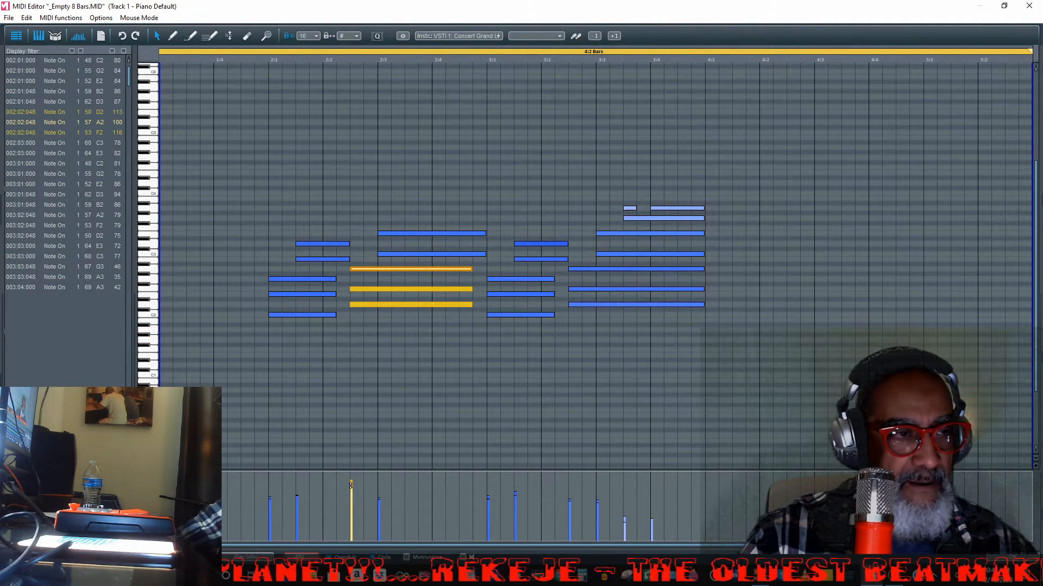
{"action": "left_click_drag", "start_coordinate": [351, 482], "coordinate": [352, 486]}
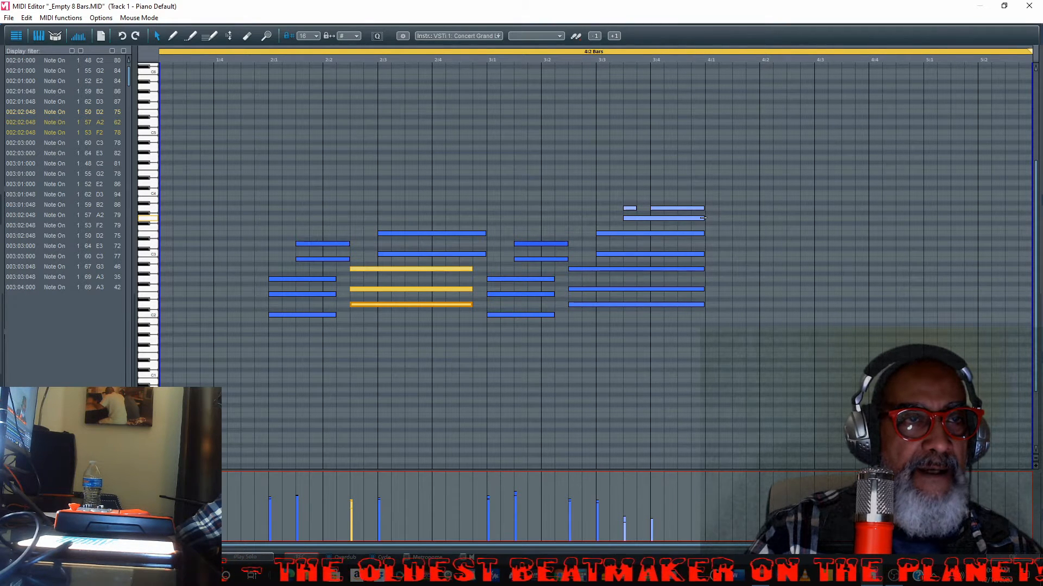
Shorten the G3 note at 003:03:048 to end at beat 3:4, and delete the short A3 note above it.
{"action": "left_click_drag", "start_coordinate": [703, 218], "coordinate": [649, 218]}
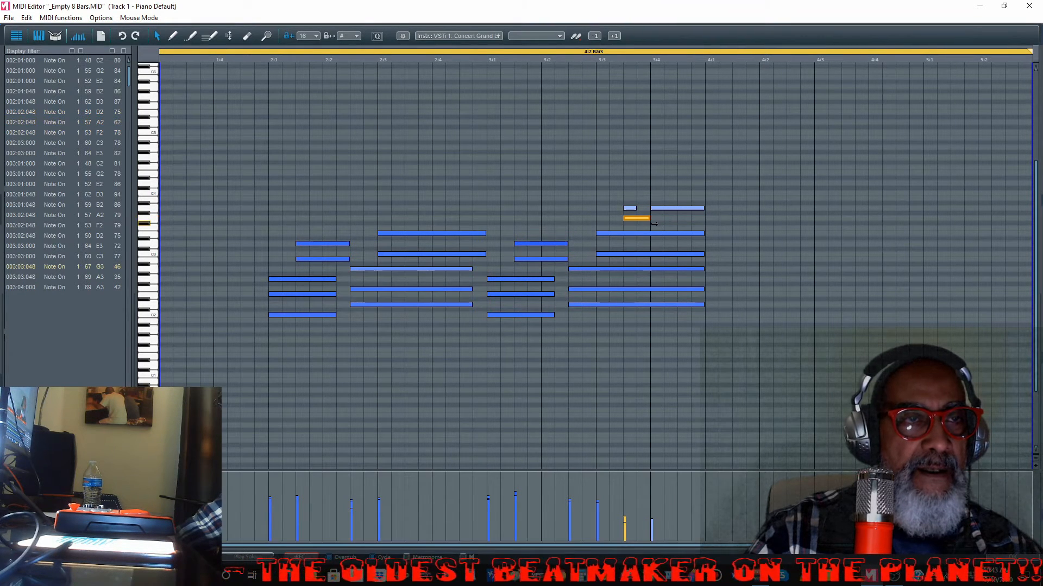
{"action": "right_click", "coordinate": [632, 208]}
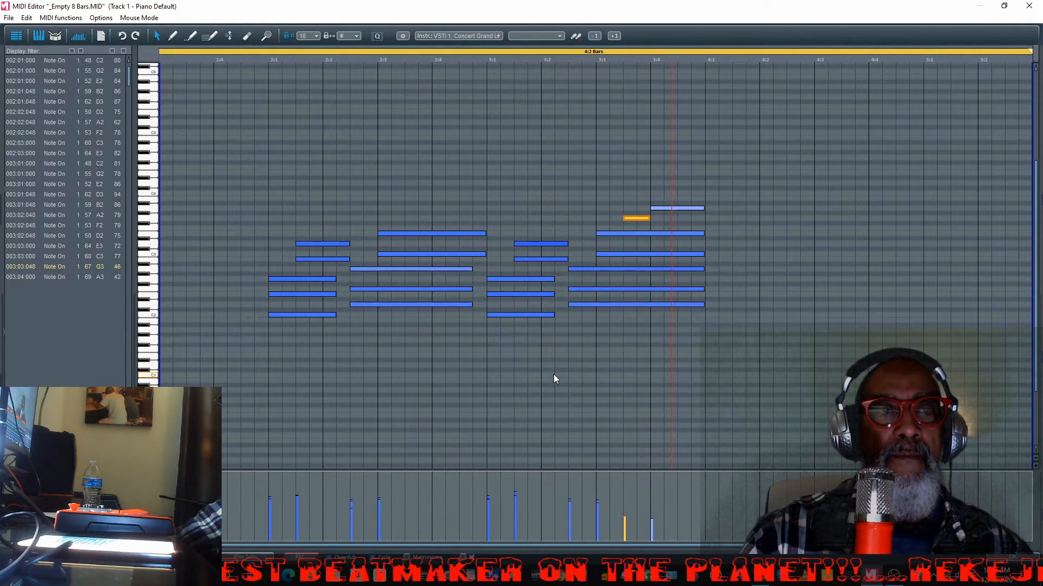
Raise the velocities of the last G3 and A3 notes in bar 3 to 78 and 74, and play back the part.
{"action": "left_click", "coordinate": [626, 198]}
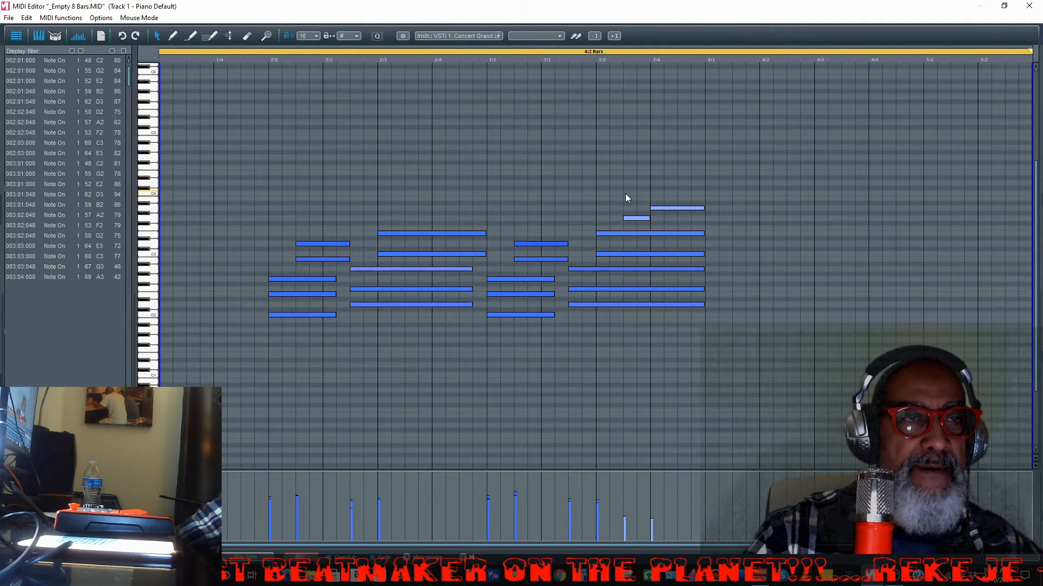
{"action": "left_click_drag", "start_coordinate": [625, 194], "coordinate": [710, 224]}
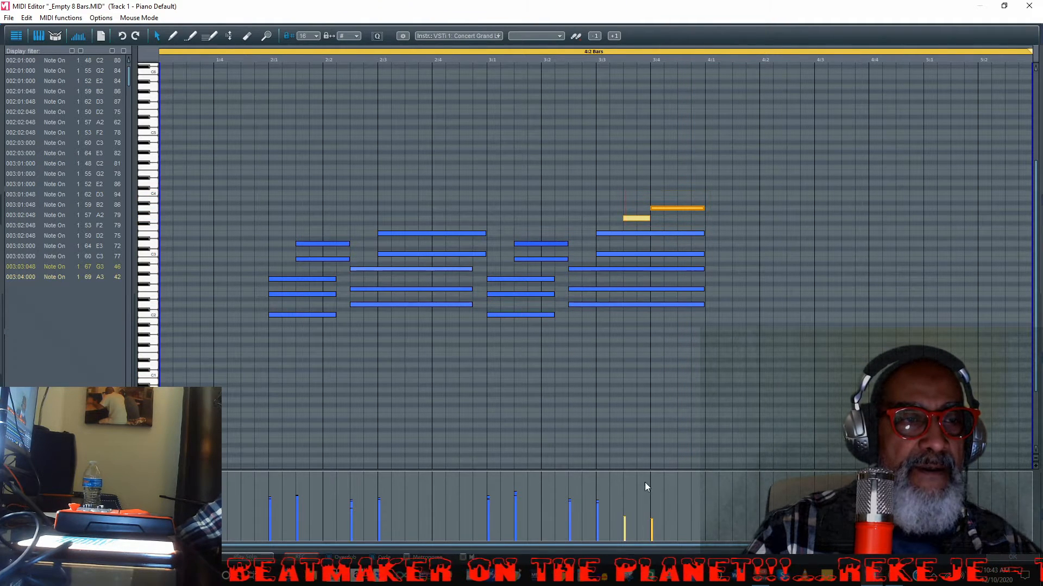
{"action": "left_click_drag", "start_coordinate": [625, 519], "coordinate": [624, 499]}
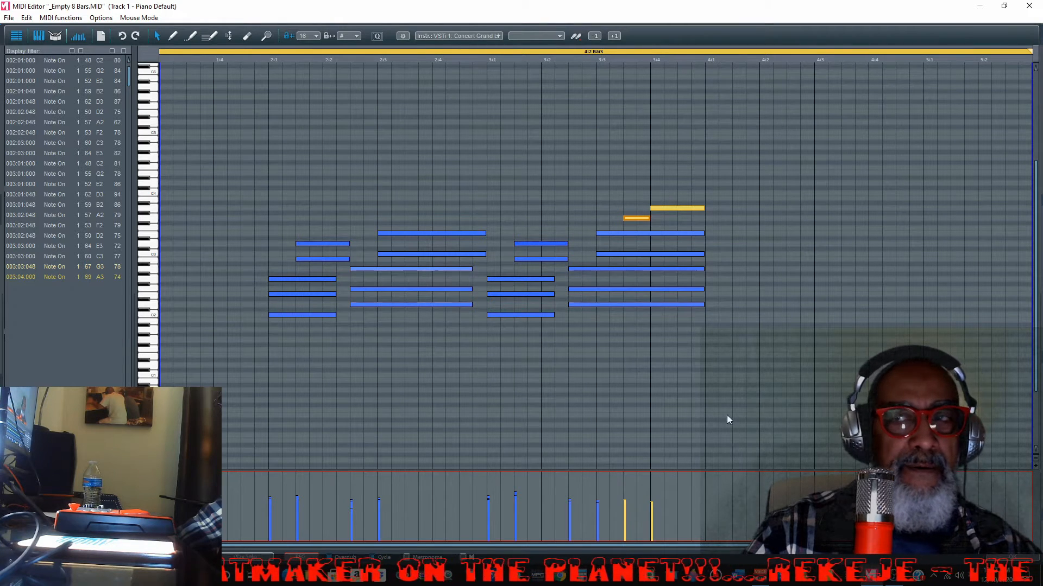
{"action": "left_click", "coordinate": [799, 385]}
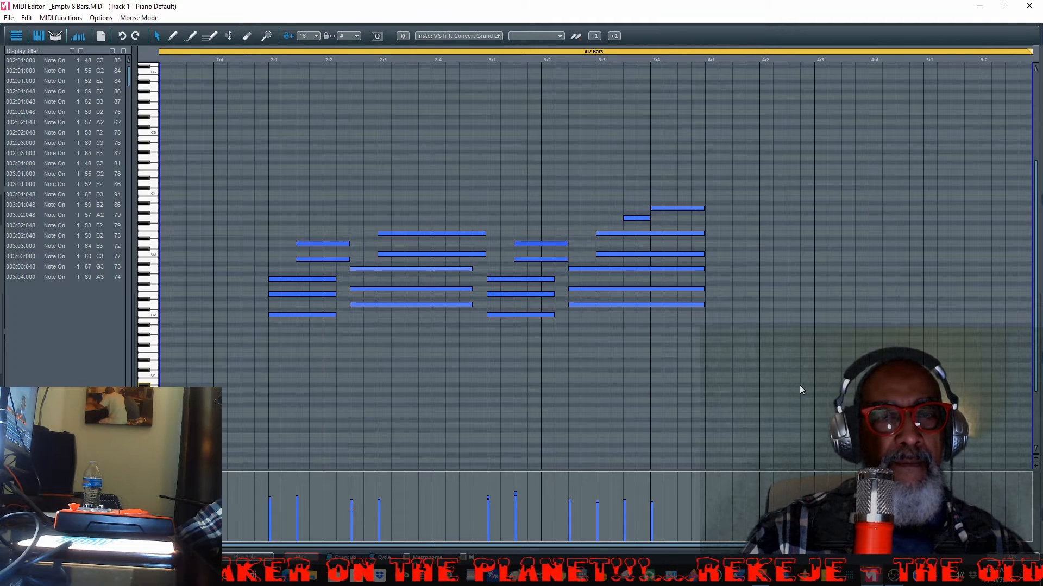
{"action": "key", "text": "space"}
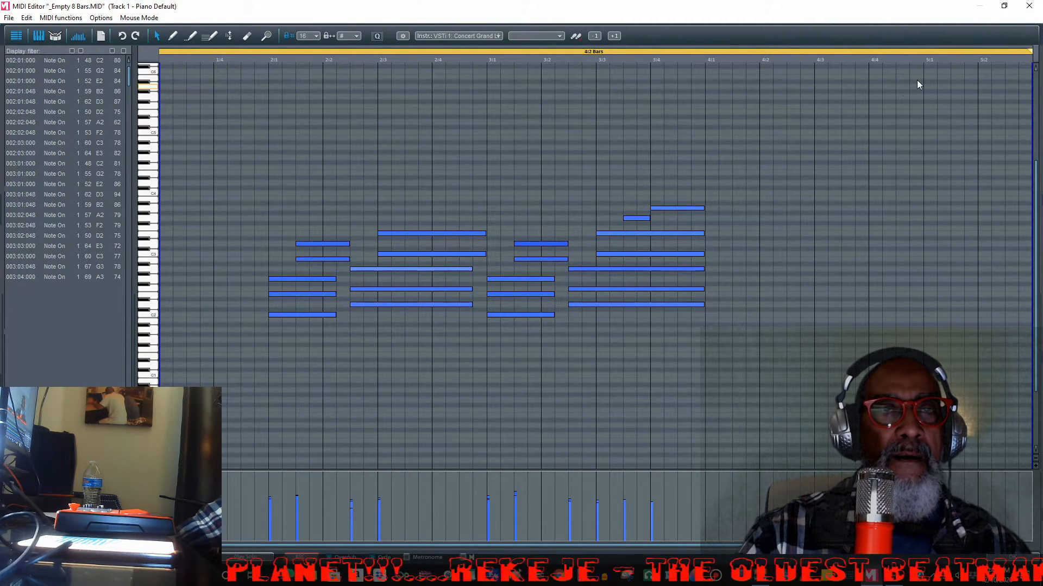
Reopen the track 1 MIDI object in the MIDI Editor and duplicate all its notes to start at 4:1.
{"action": "left_click", "coordinate": [1030, 8]}
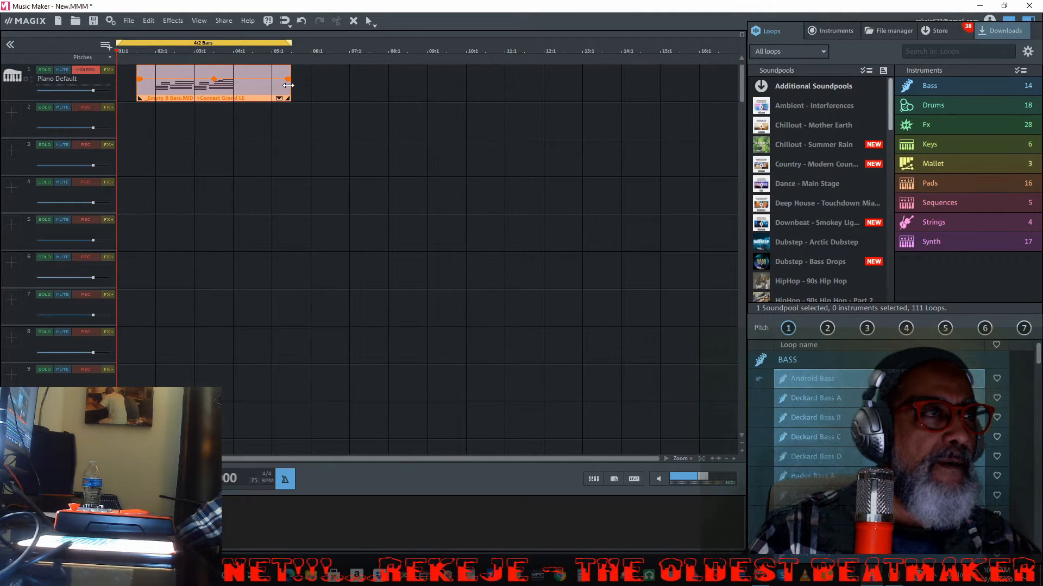
{"action": "mouse_move", "coordinate": [287, 85]}
{"action": "left_mouse_down"}
{"action": "mouse_move", "coordinate": [253, 87]}
{"action": "mouse_move", "coordinate": [291, 91]}
{"action": "left_mouse_up"}
{"action": "double_click", "coordinate": [266, 93]}
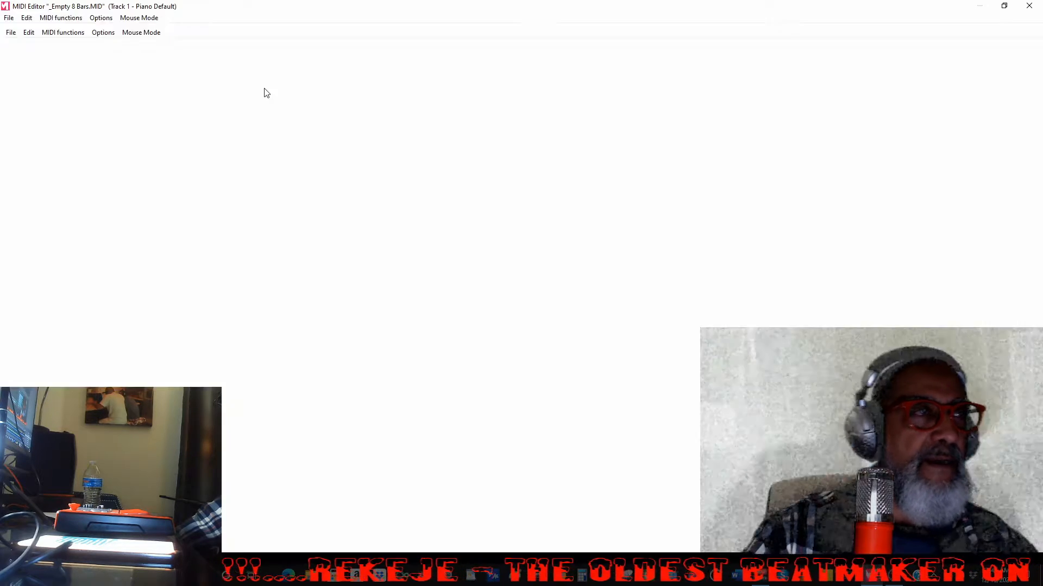
{"action": "key", "text": "ctrl+a"}
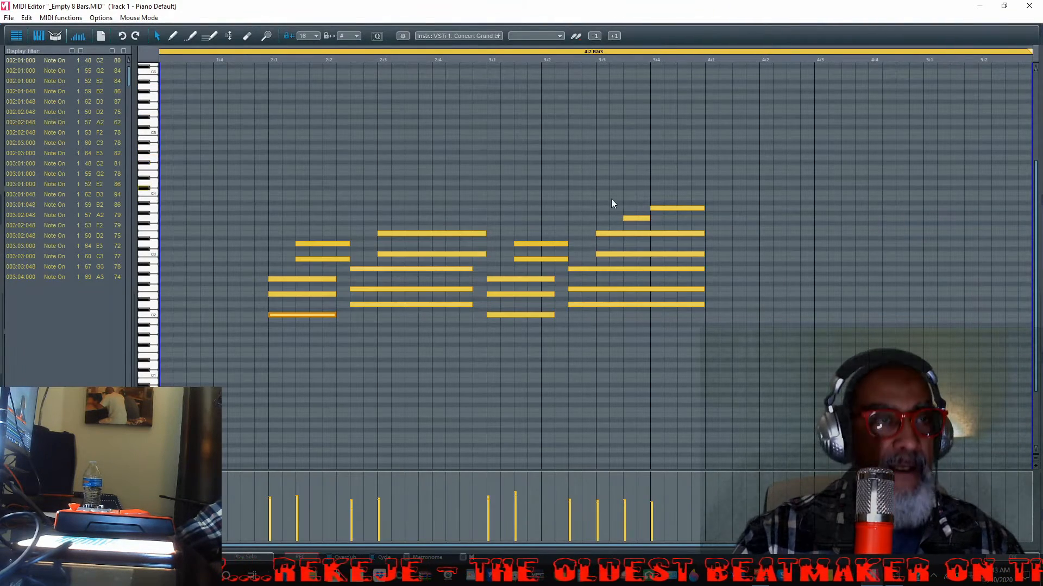
{"action": "key", "text": "ctrl+d"}
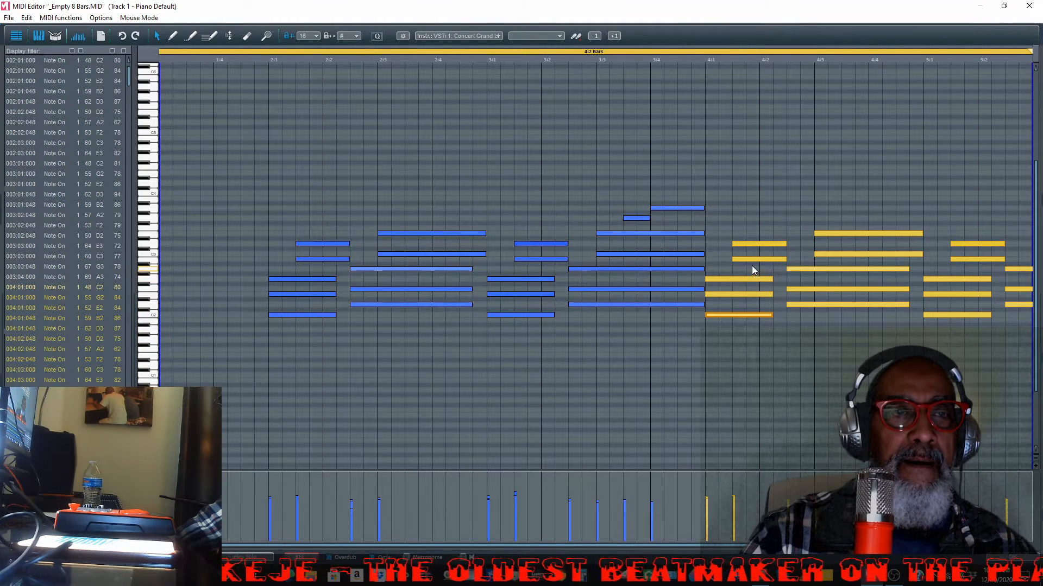
Try shifting the duplicated notes one beat later to 4:2, return them to 4:1, and play back the part.
{"action": "left_click_drag", "start_coordinate": [753, 259], "coordinate": [807, 261]}
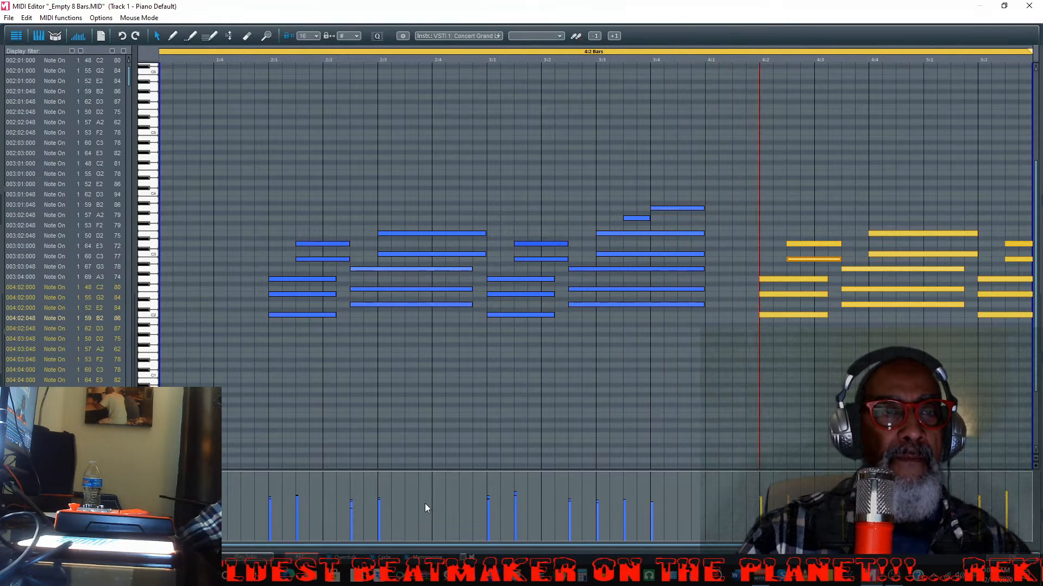
{"action": "key", "text": "space"}
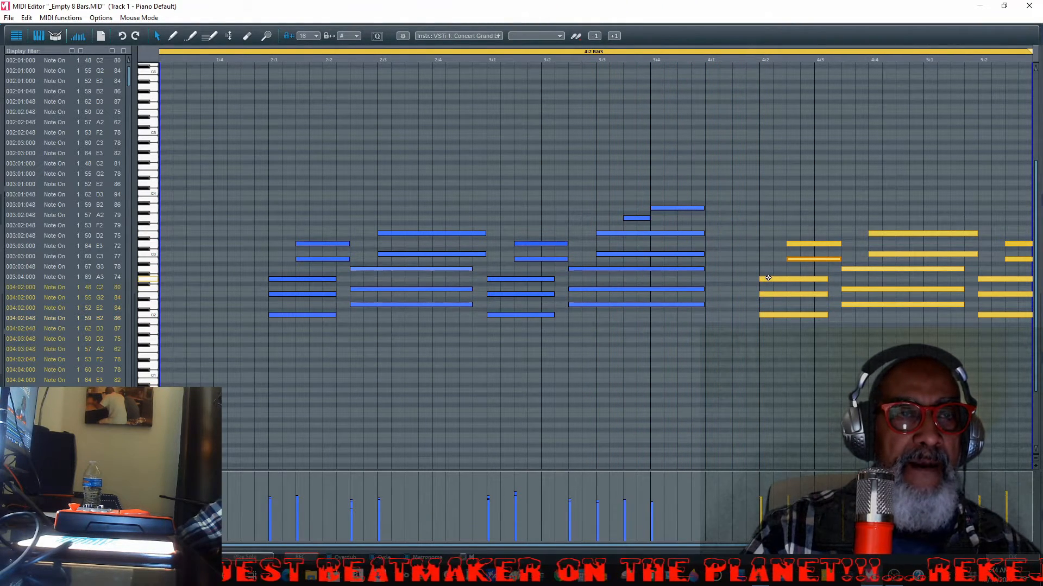
{"action": "left_click_drag", "start_coordinate": [768, 278], "coordinate": [714, 278]}
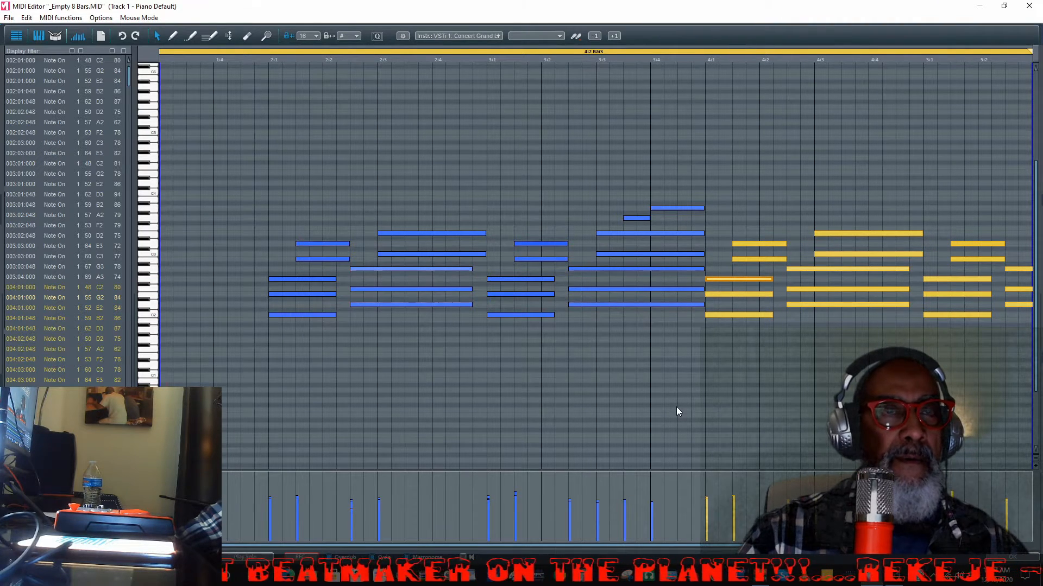
{"action": "key", "text": "space"}
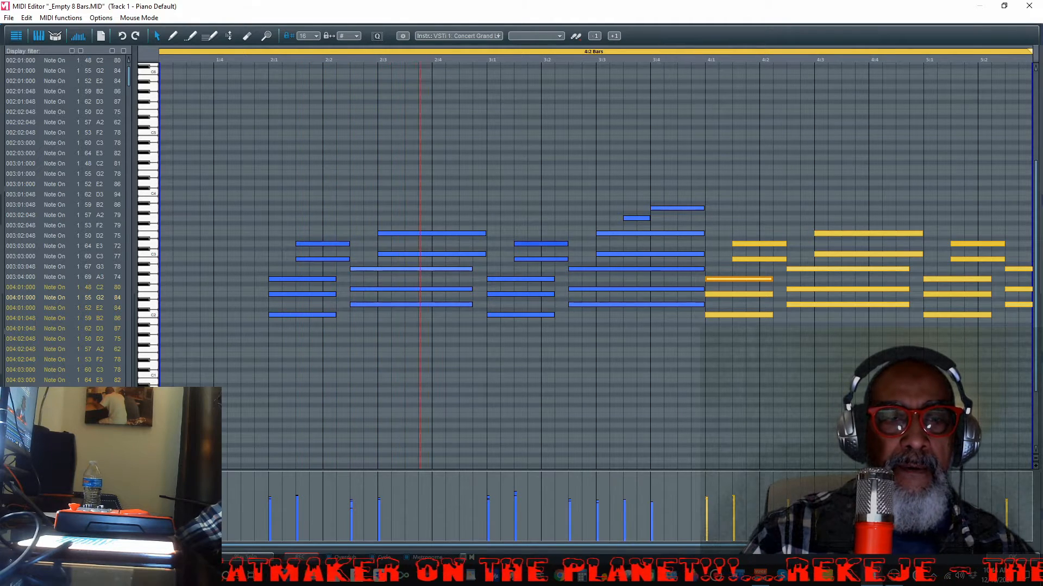
Move all notes two beats earlier so the first chord starts at 001:03:000, and play back the result.
{"action": "key", "text": "ctrl+Down"}
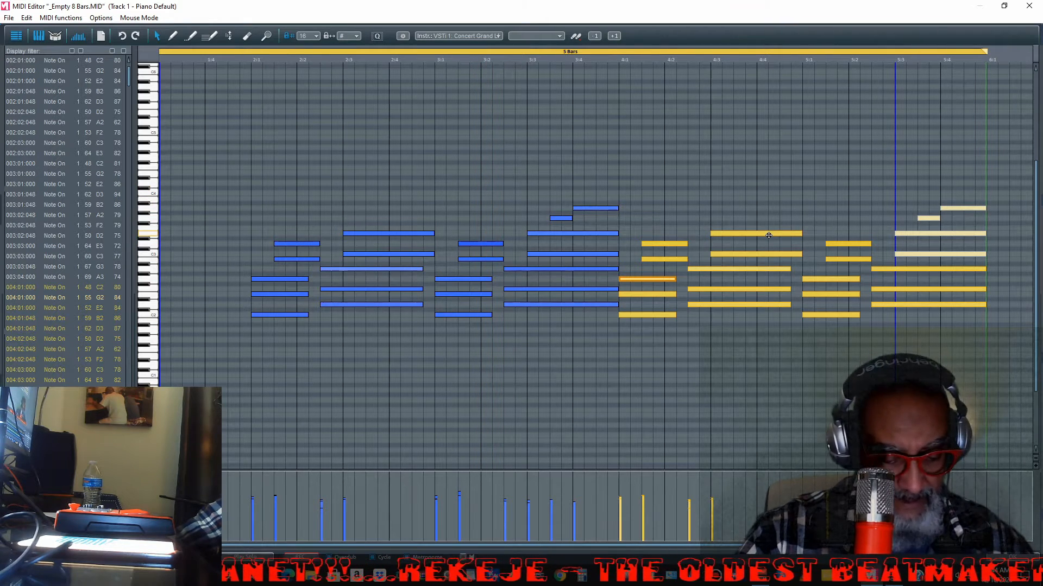
{"action": "key", "text": "ctrl+a"}
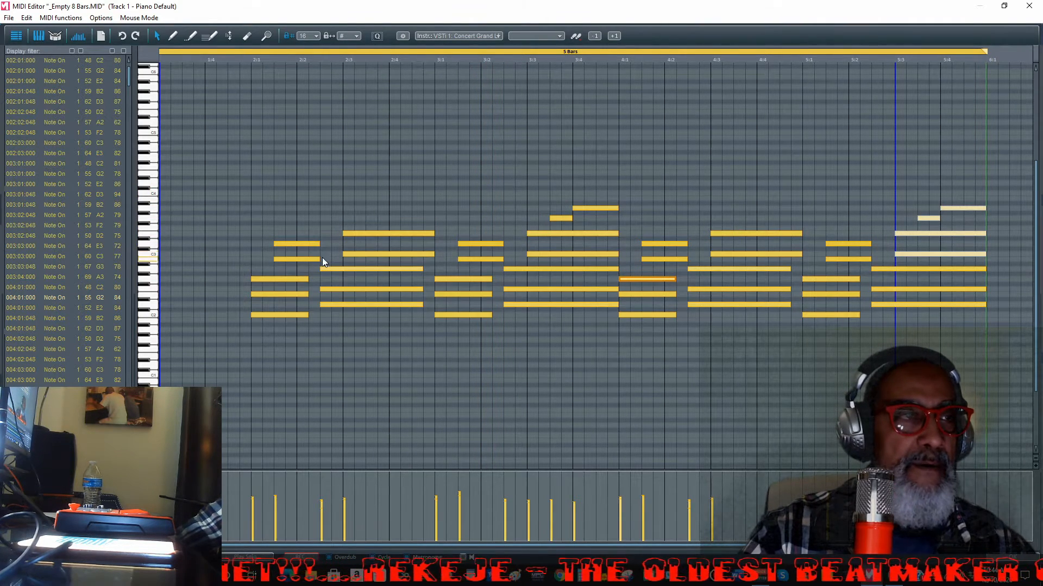
{"action": "left_click_drag", "start_coordinate": [301, 259], "coordinate": [206, 258]}
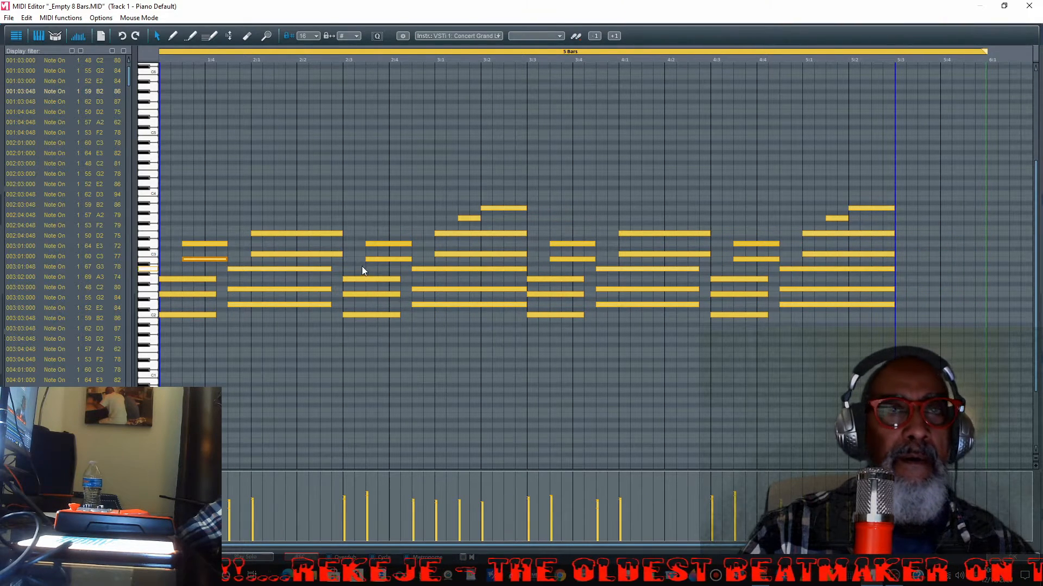
{"action": "key", "text": "space"}
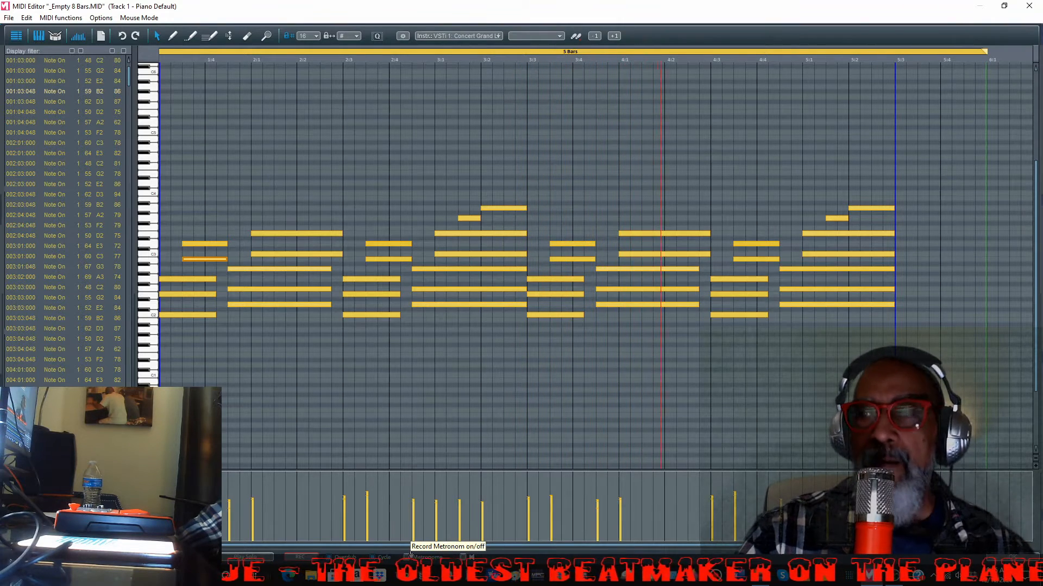
{"action": "left_click", "coordinate": [536, 403]}
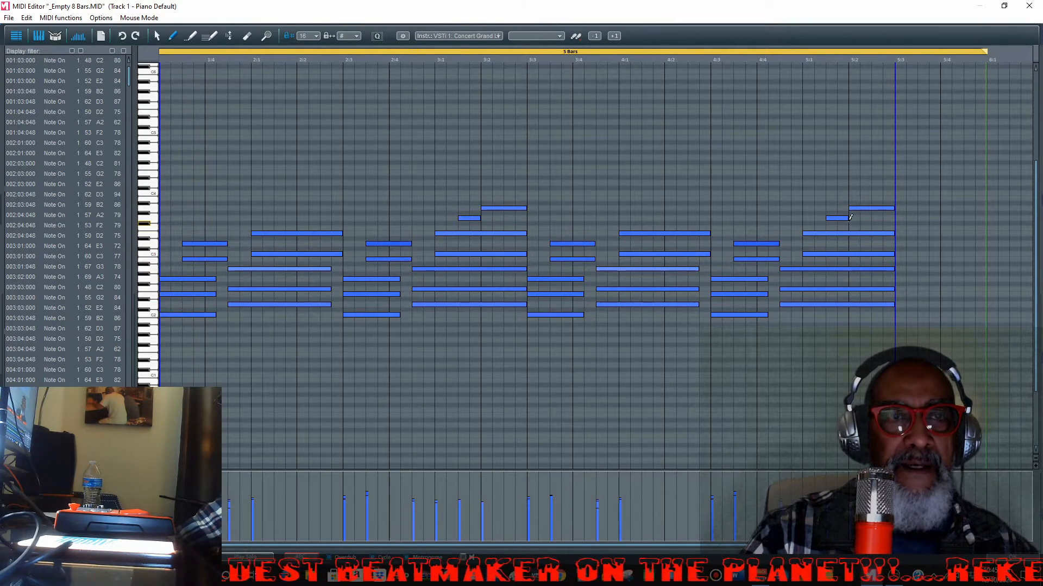
Shorten the last A3 note in bar 5 to half a beat and draw a G3 note after it up to 5:3.
{"action": "left_click_drag", "start_coordinate": [890, 209], "coordinate": [871, 214]}
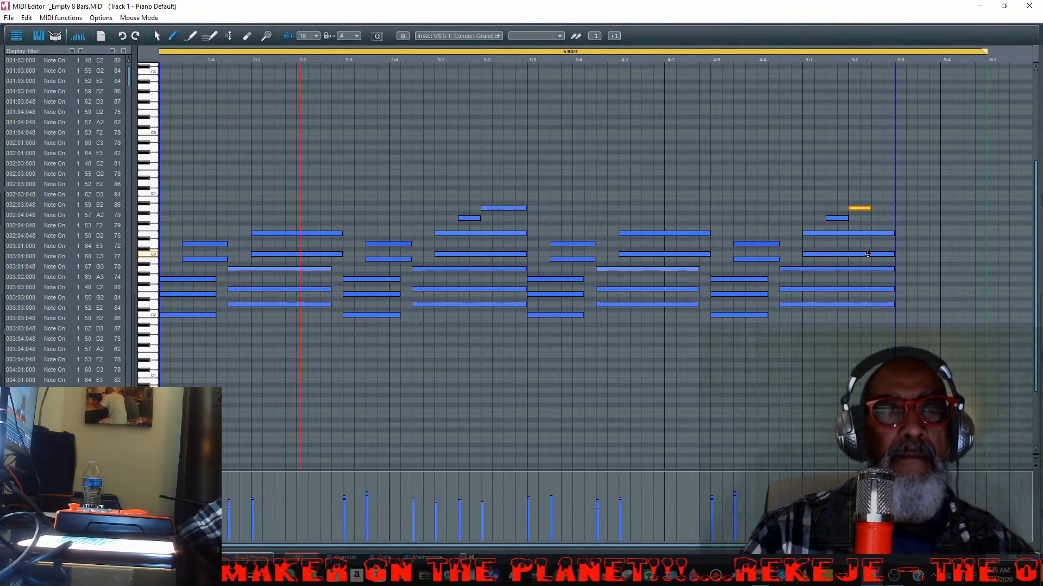
{"action": "left_click", "coordinate": [874, 217]}
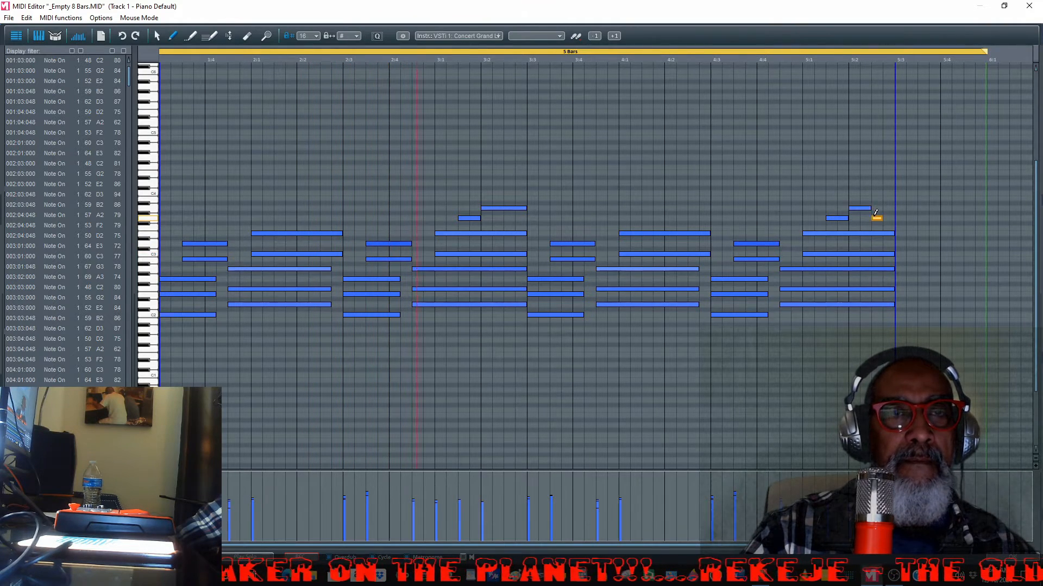
{"action": "left_click_drag", "start_coordinate": [885, 217], "coordinate": [893, 217]}
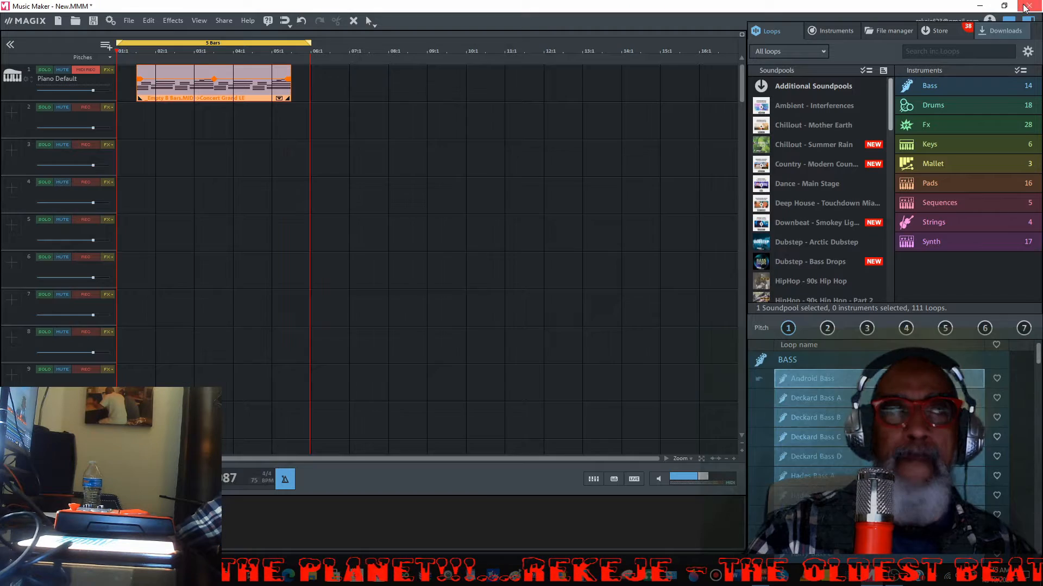
{"action": "left_click", "coordinate": [1029, 6]}
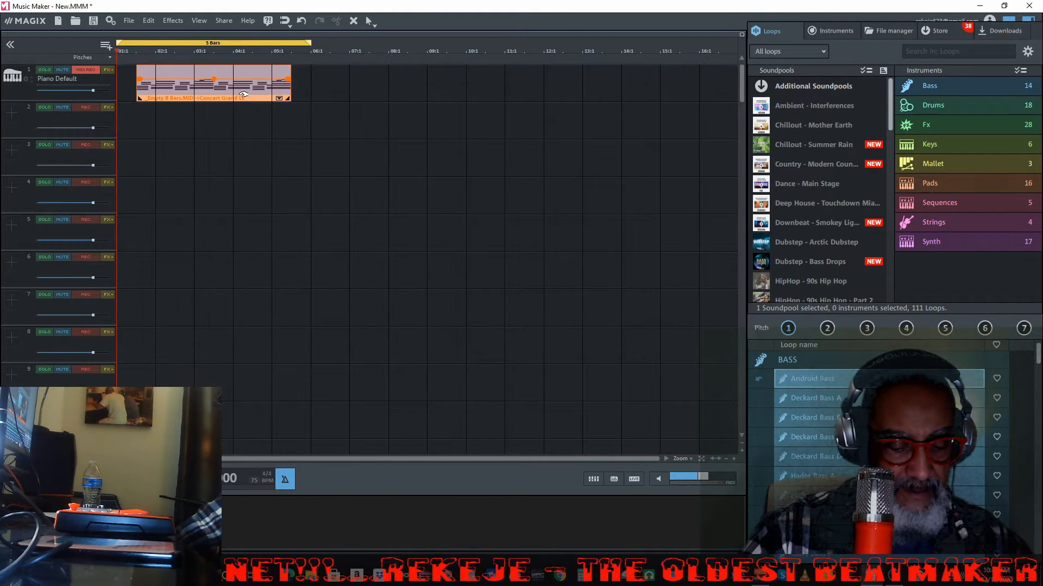
Duplicate the piano MIDI object on track 1 and extend the playback range to the end of the copy.
{"action": "key", "text": "ctrl+d"}
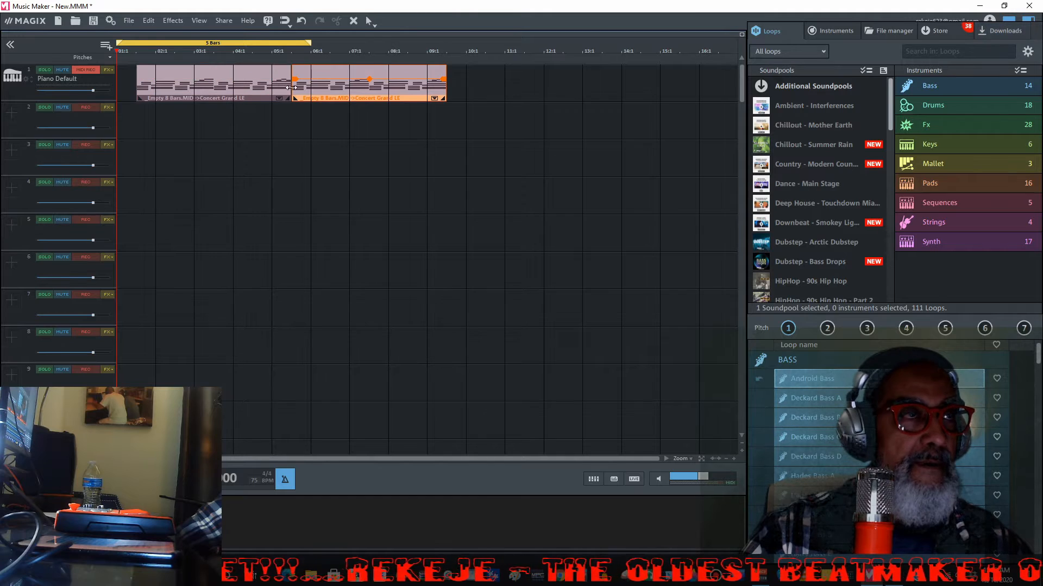
{"action": "left_click_drag", "start_coordinate": [317, 42], "coordinate": [446, 43]}
{"action": "left_click", "coordinate": [449, 154]}
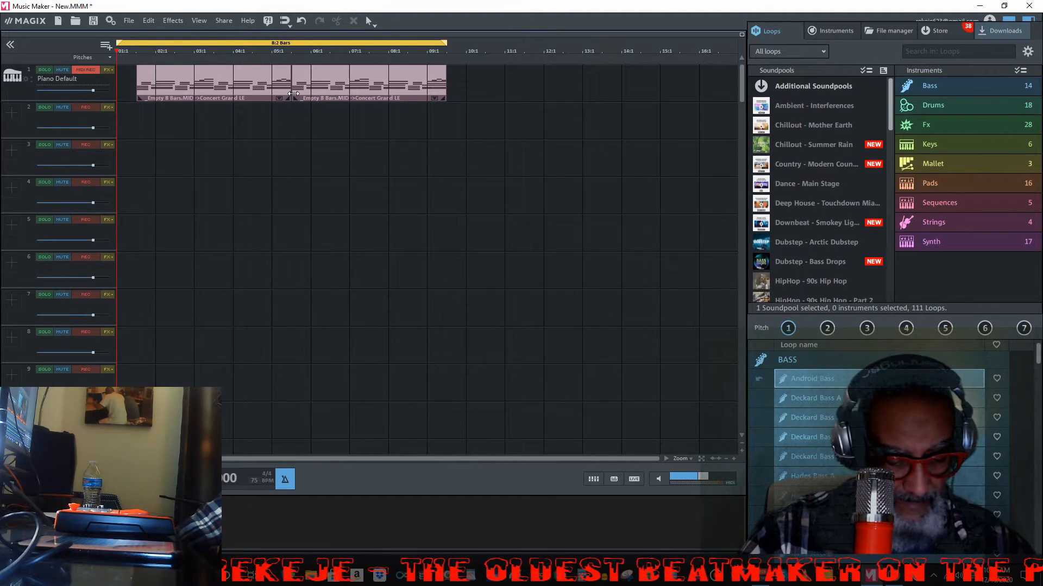
Move both piano objects to start at bar 2 and play back the arrangement over a 9-bar range.
{"action": "key", "text": "ctrl+a"}
{"action": "left_click_drag", "start_coordinate": [252, 90], "coordinate": [271, 91]}
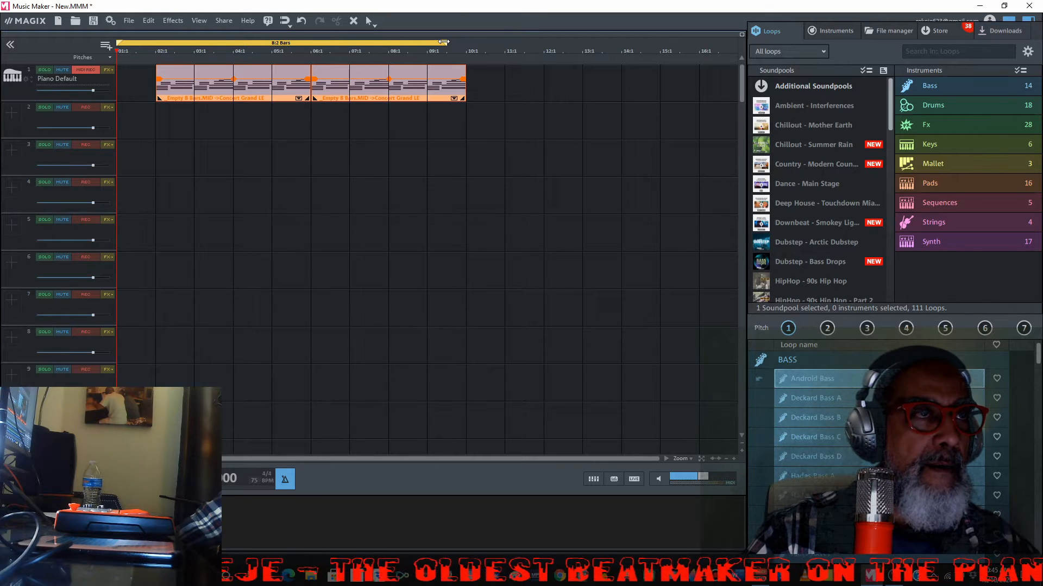
{"action": "left_click_drag", "start_coordinate": [444, 42], "coordinate": [463, 45]}
{"action": "left_click", "coordinate": [490, 83]}
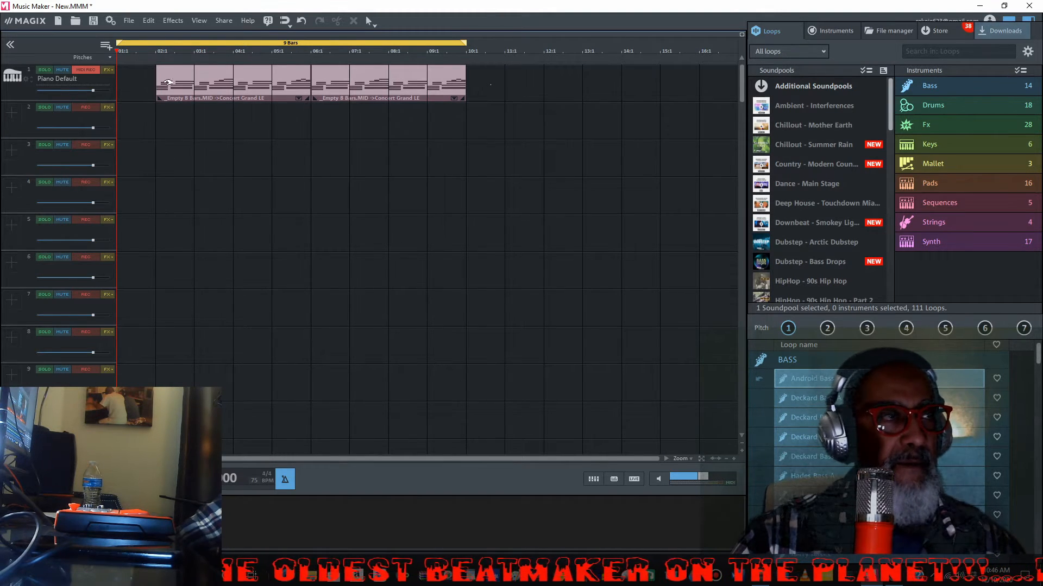
{"action": "key", "text": "space"}
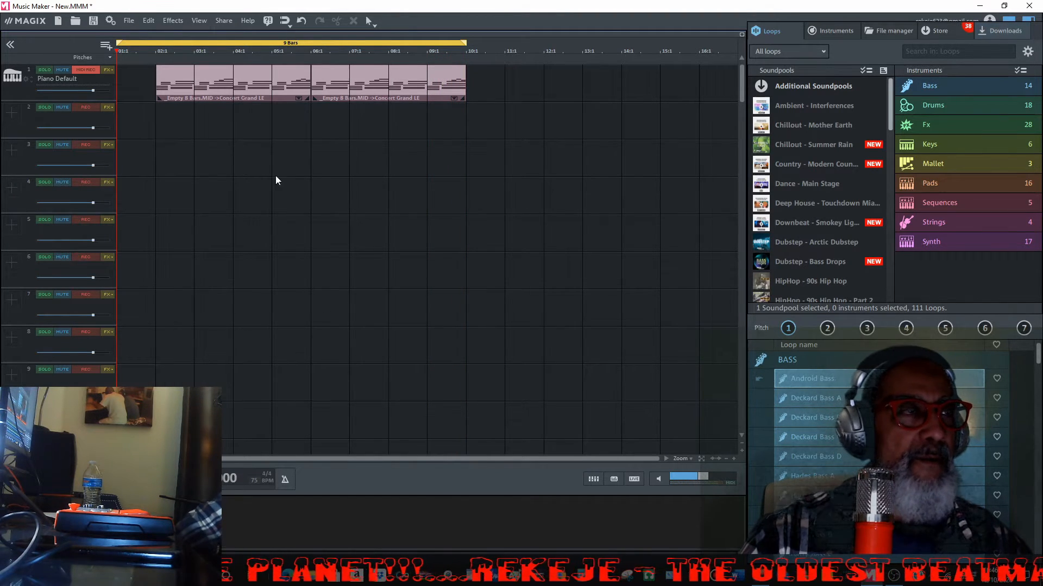
Load the Urban Drums instrument with the HipHop Kit Bassy preset on track 2.
{"action": "left_click", "coordinate": [14, 117]}
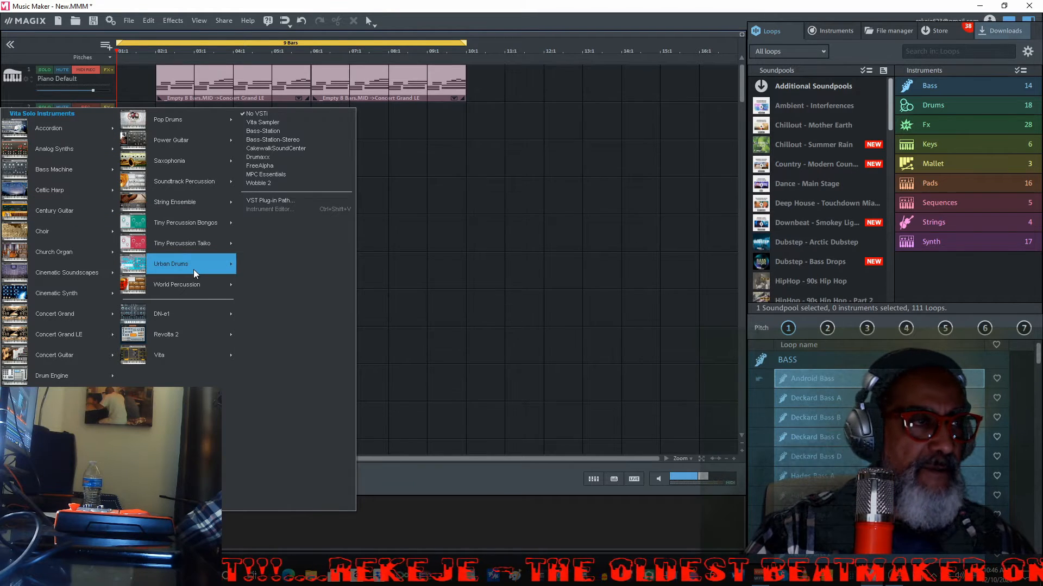
{"action": "mouse_move", "coordinate": [193, 270]}
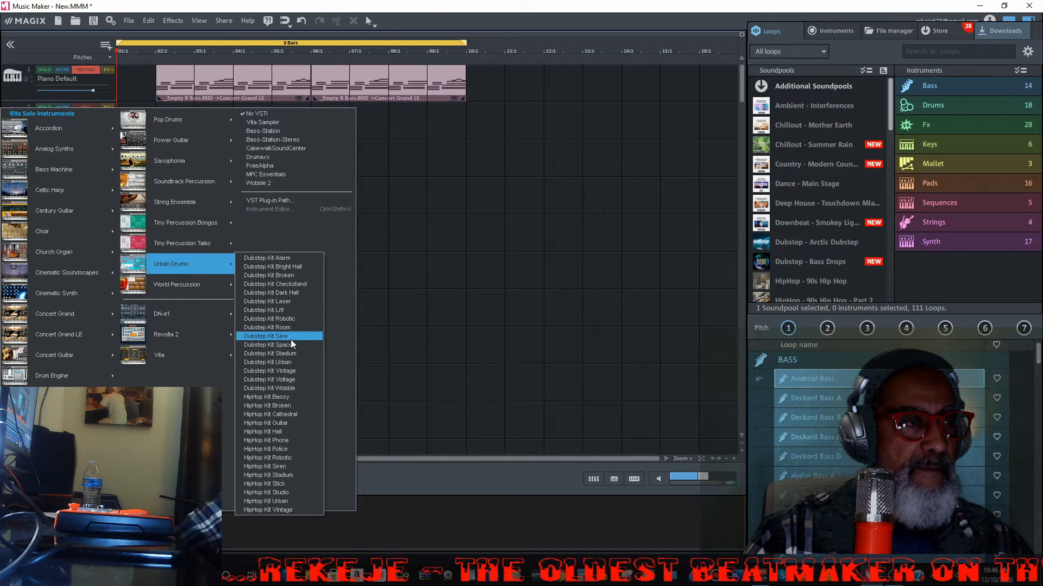
{"action": "left_click", "coordinate": [285, 396]}
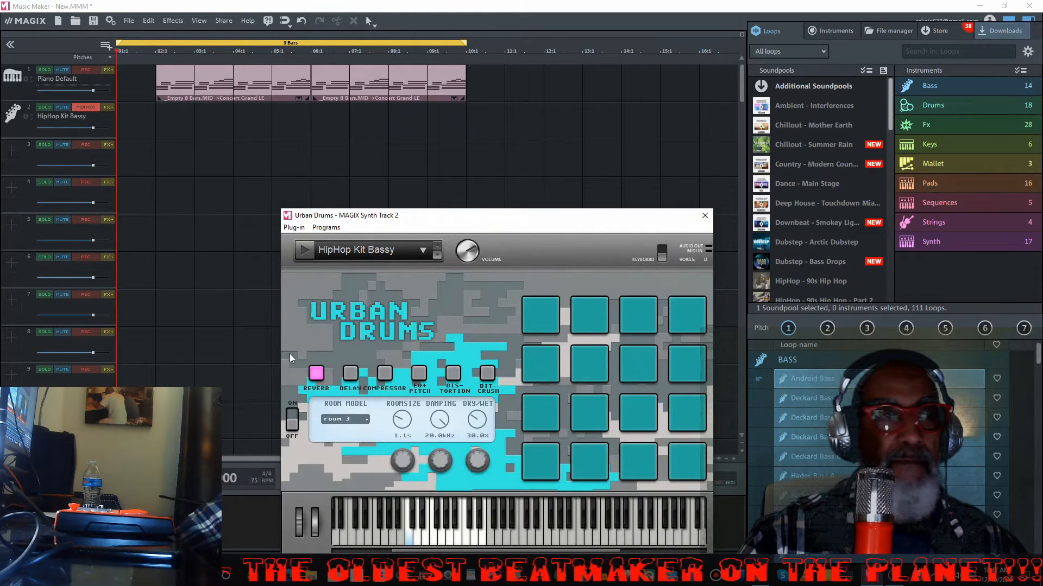
Audition several pads of the HipHop Kit Bassy drum kit and close the Urban Drums window.
{"action": "left_click", "coordinate": [535, 318]}
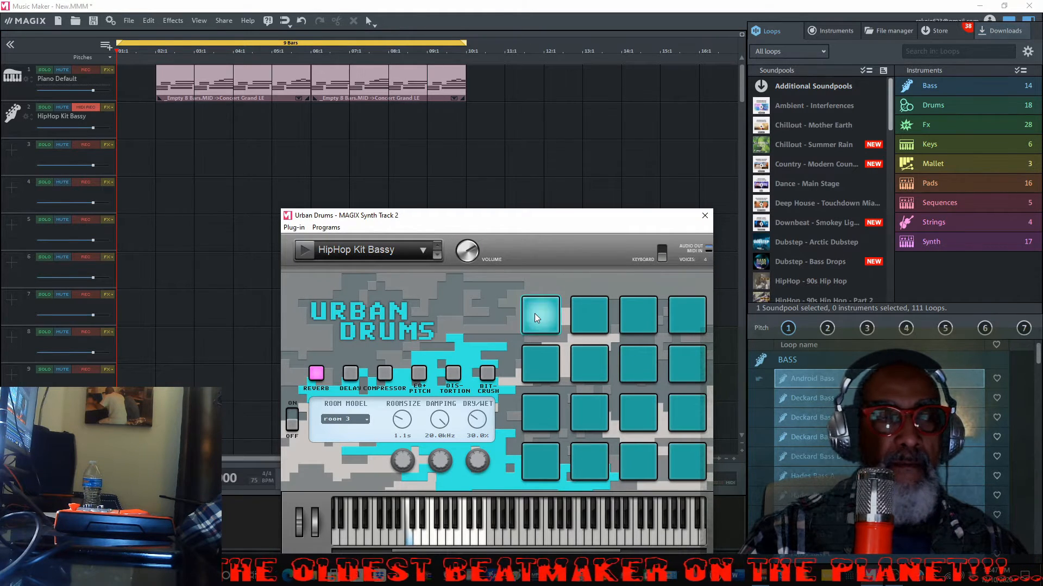
{"action": "left_click", "coordinate": [535, 319]}
{"action": "left_click", "coordinate": [543, 377]}
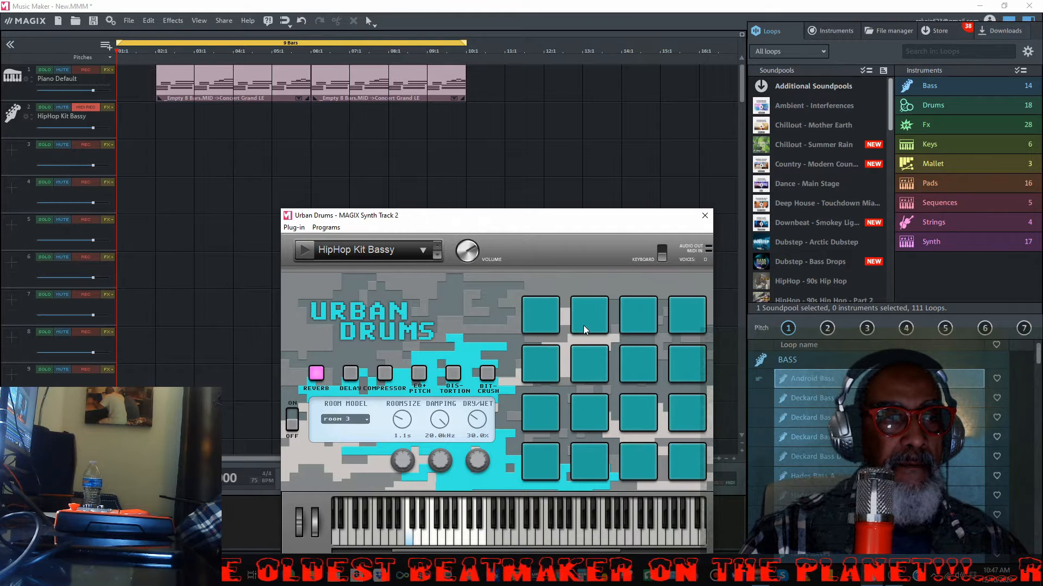
{"action": "left_click", "coordinate": [687, 314]}
{"action": "left_click", "coordinate": [695, 375]}
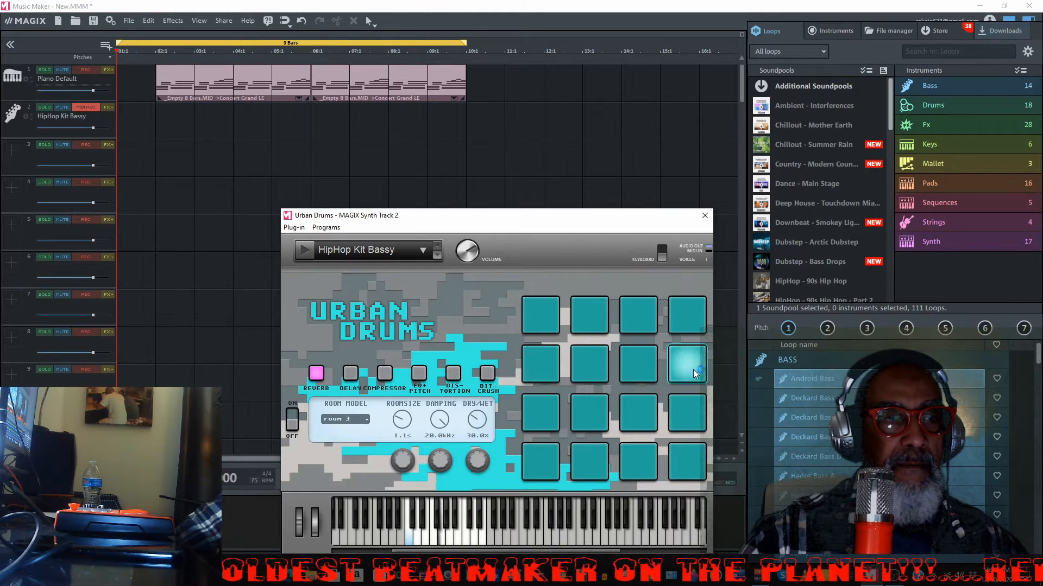
{"action": "left_click", "coordinate": [597, 373]}
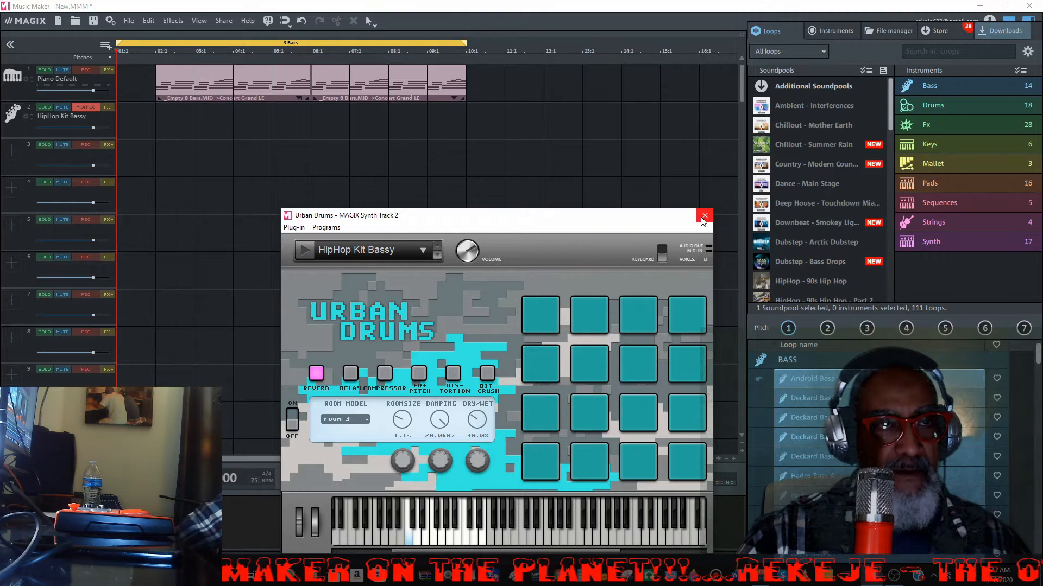
{"action": "left_click", "coordinate": [705, 215]}
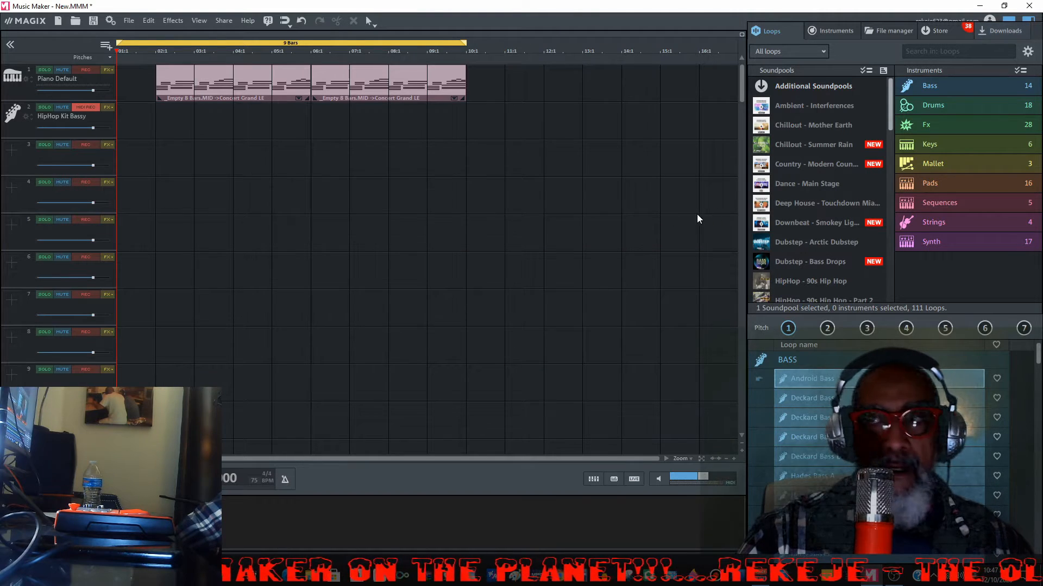
In track 2's Urban Drums, set the bitcrush Bit reduction to 47 and the distortion to Drive 80 and Filter 43, then close the instrument.
{"action": "left_click", "coordinate": [25, 118]}
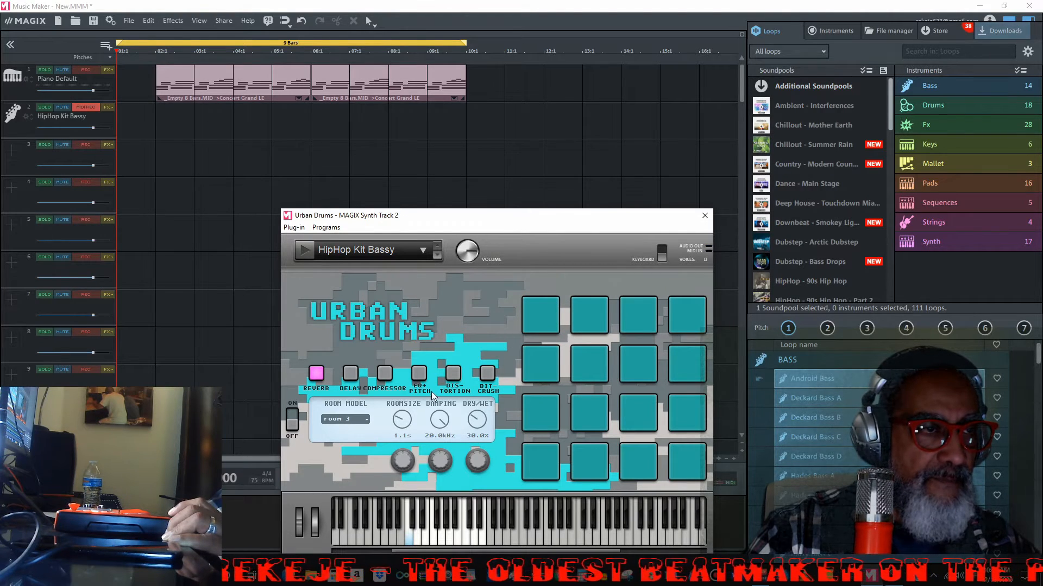
{"action": "left_click", "coordinate": [451, 376]}
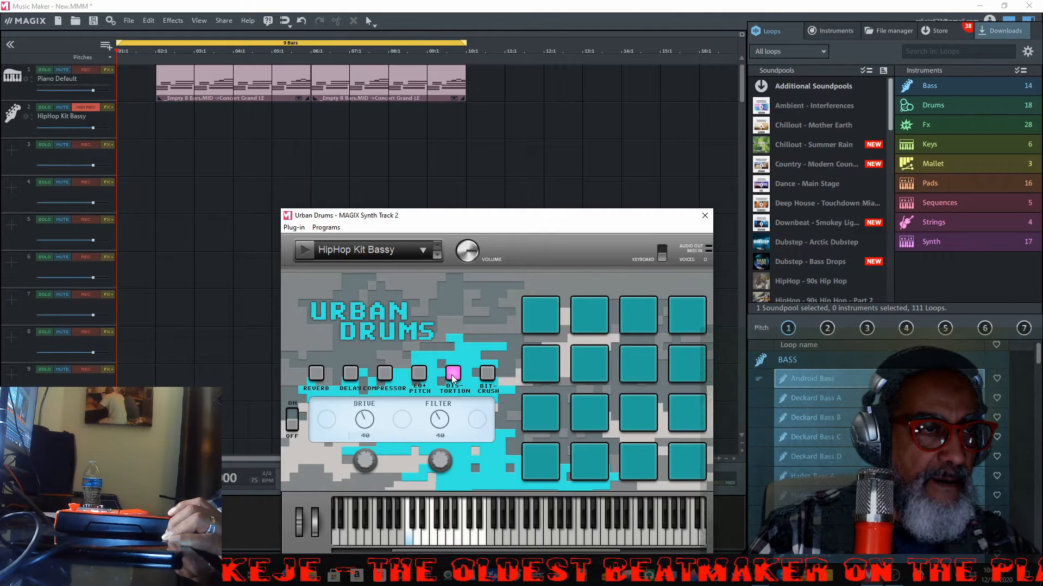
{"action": "left_click", "coordinate": [488, 374]}
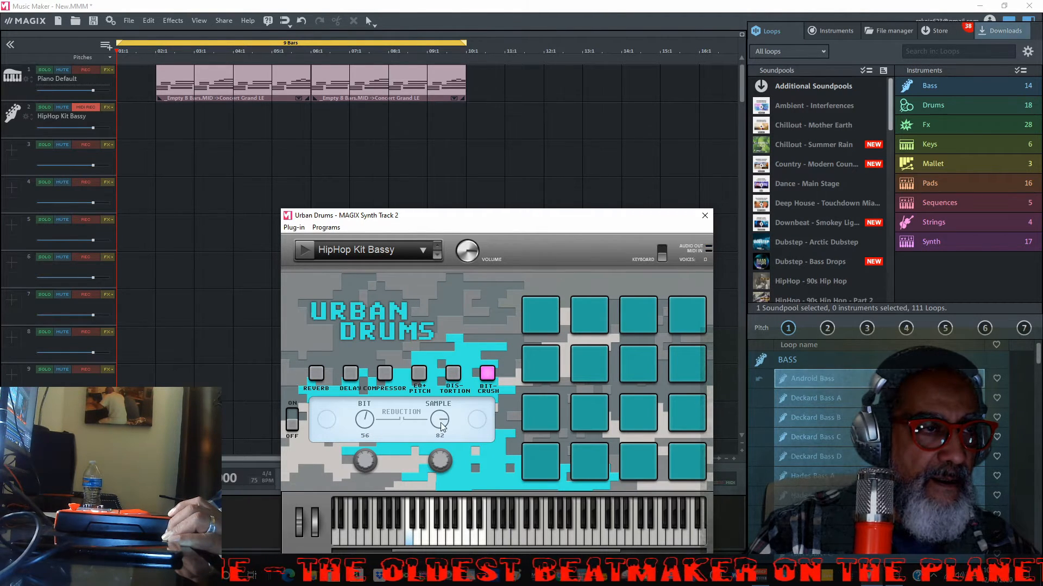
{"action": "left_click_drag", "start_coordinate": [369, 417], "coordinate": [364, 408]}
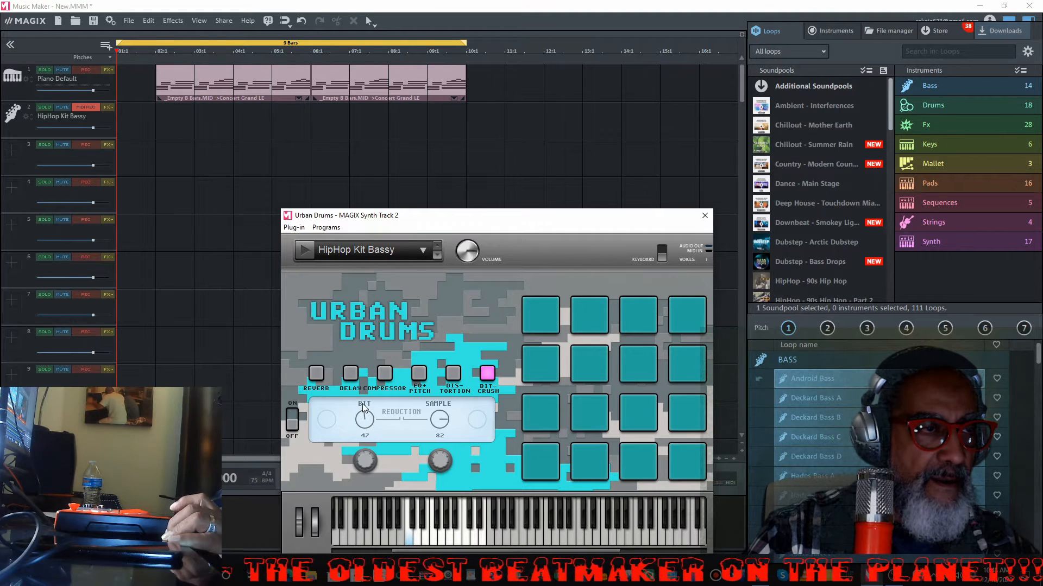
{"action": "left_click", "coordinate": [455, 374]}
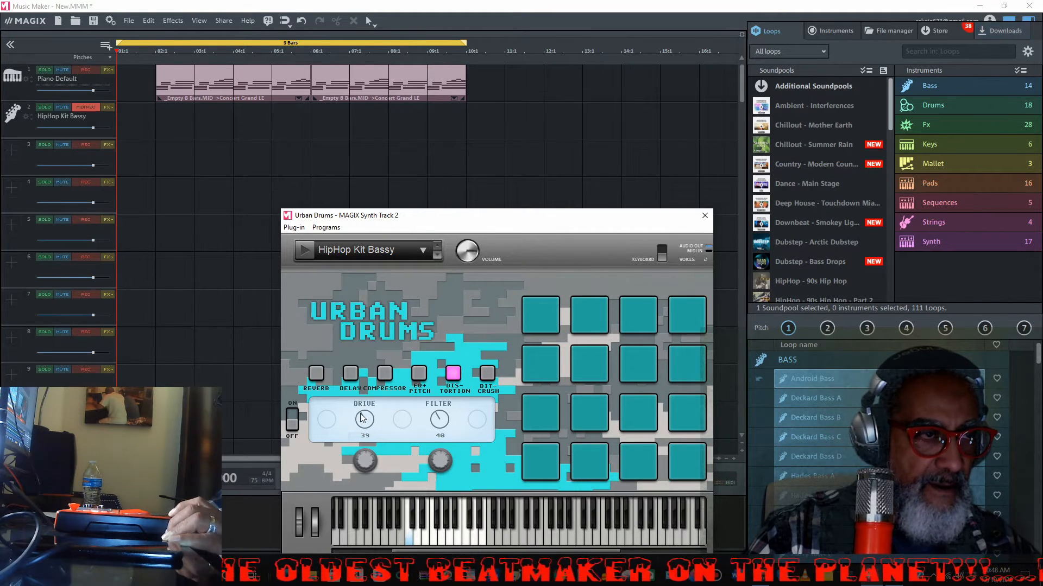
{"action": "left_click_drag", "start_coordinate": [362, 417], "coordinate": [380, 417]}
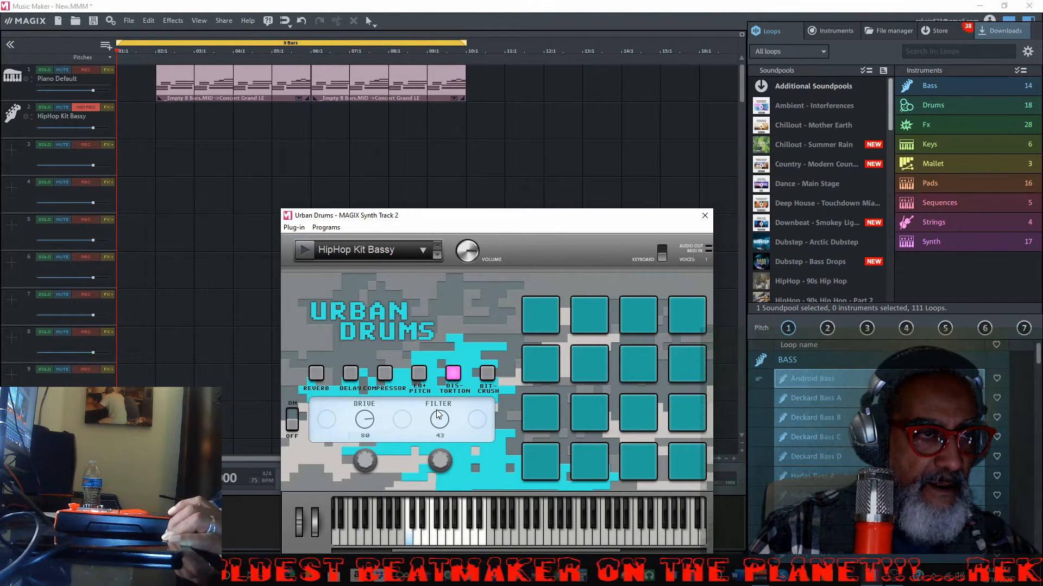
{"action": "left_click", "coordinate": [704, 215]}
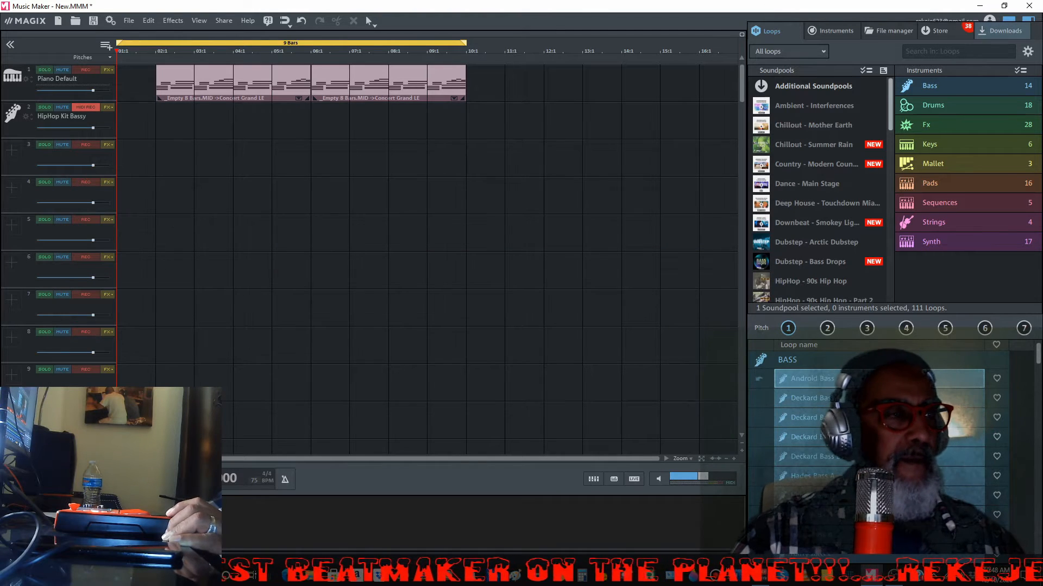
Record a 9-bar Urban Drums MIDI pattern on track 2 with the metronome on and trim its start to bar 2.
{"action": "left_click", "coordinate": [291, 483]}
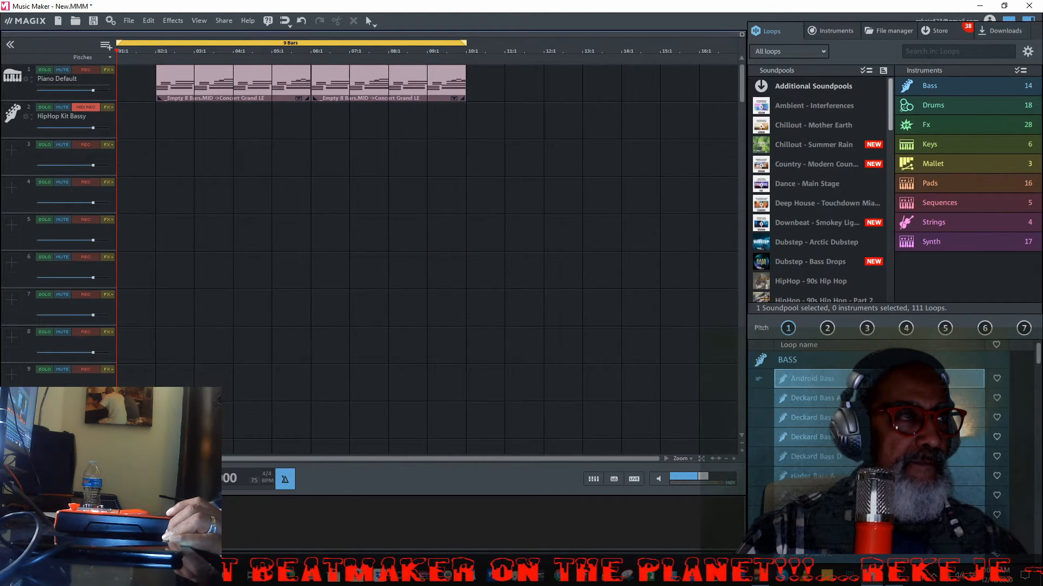
{"action": "key", "text": "r"}
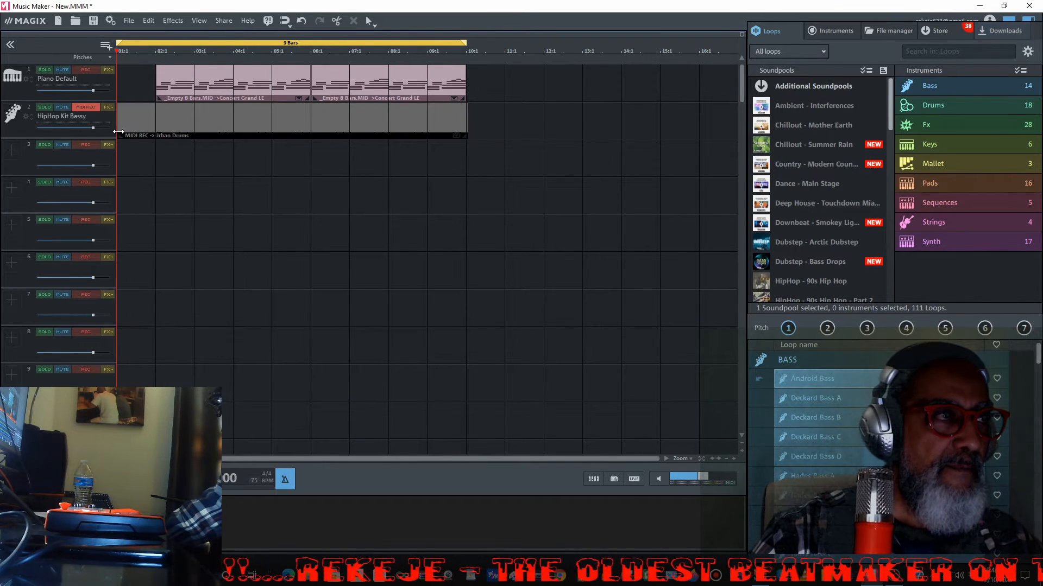
{"action": "left_click_drag", "start_coordinate": [119, 133], "coordinate": [153, 132]}
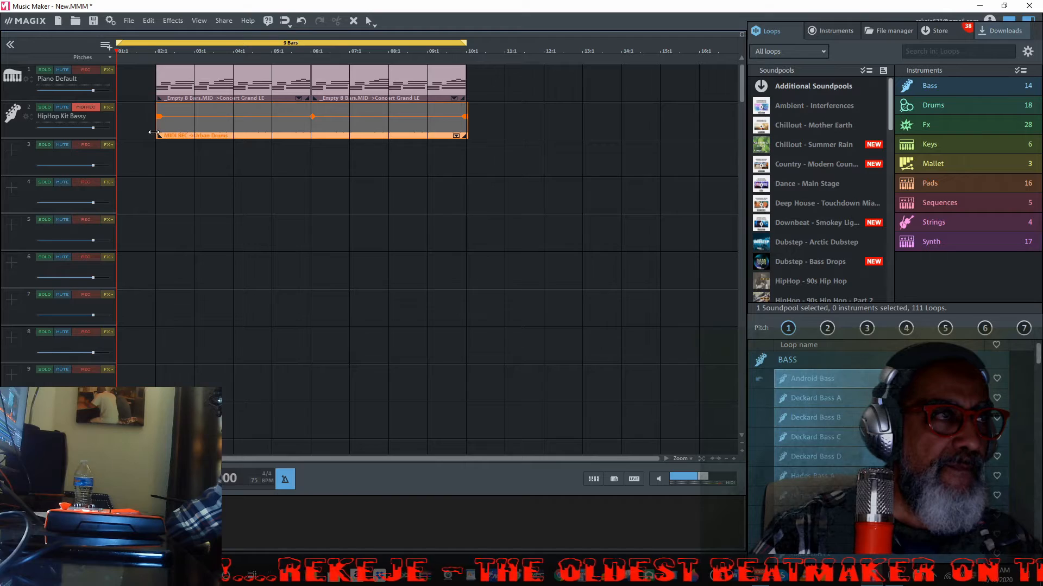
Quantize the recorded drum notes in the MIDI Editor, shift them all so the first starts at 002:01:000, and play them back.
{"action": "double_click", "coordinate": [237, 125]}
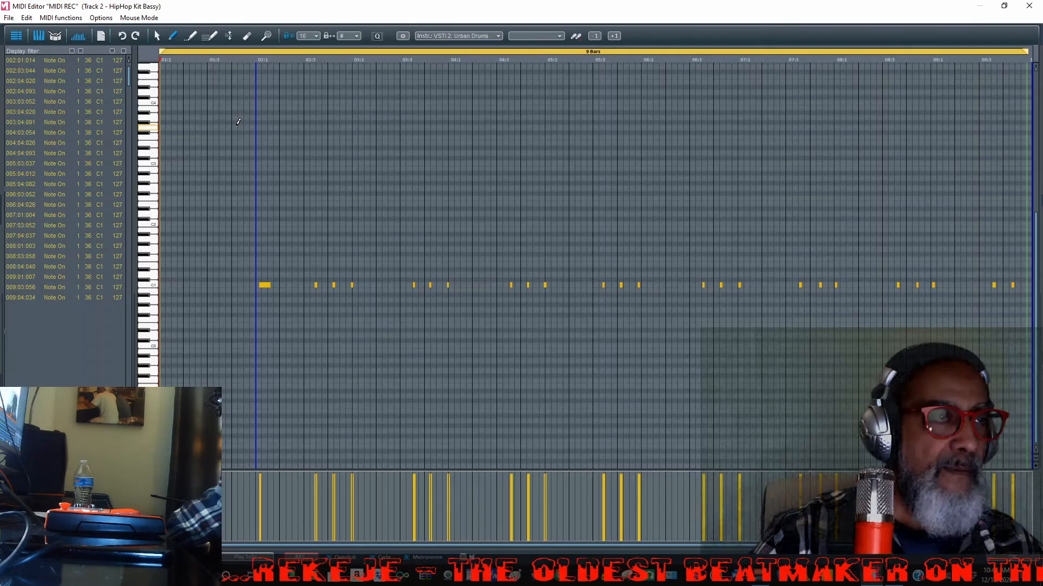
{"action": "left_click", "coordinate": [378, 36]}
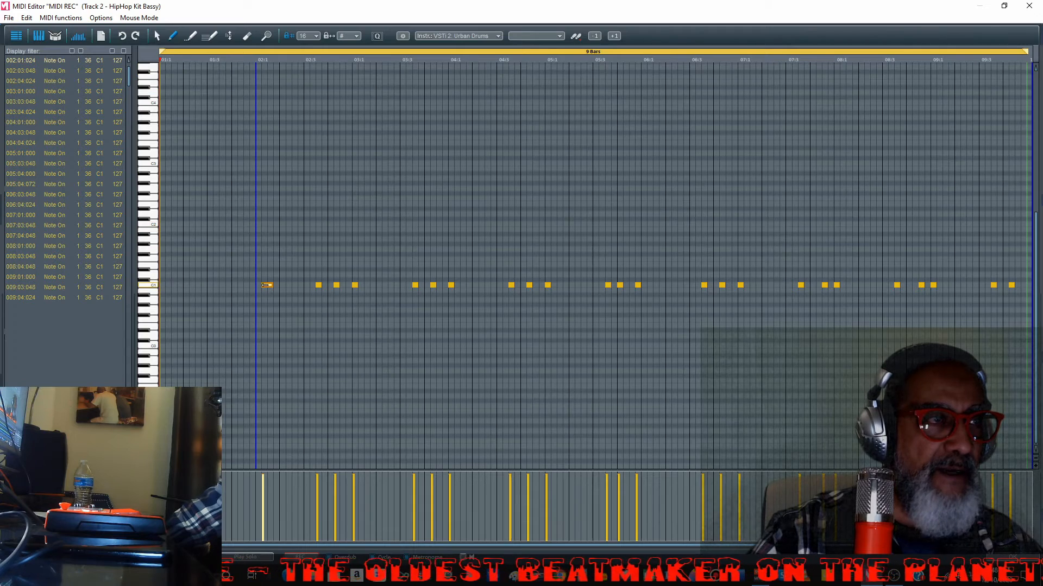
{"action": "left_click_drag", "start_coordinate": [264, 285], "coordinate": [260, 285]}
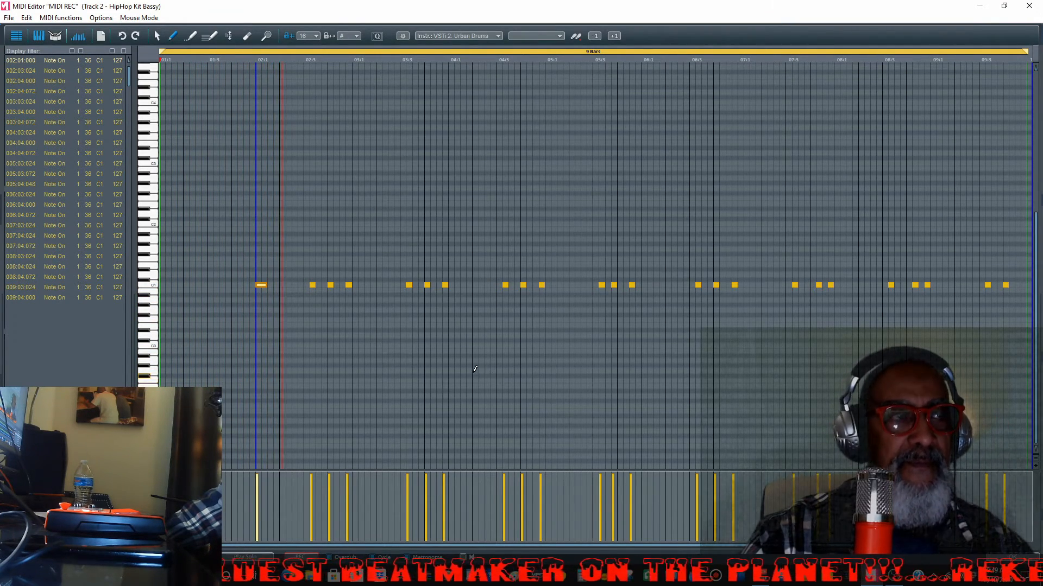
{"action": "key", "text": "space"}
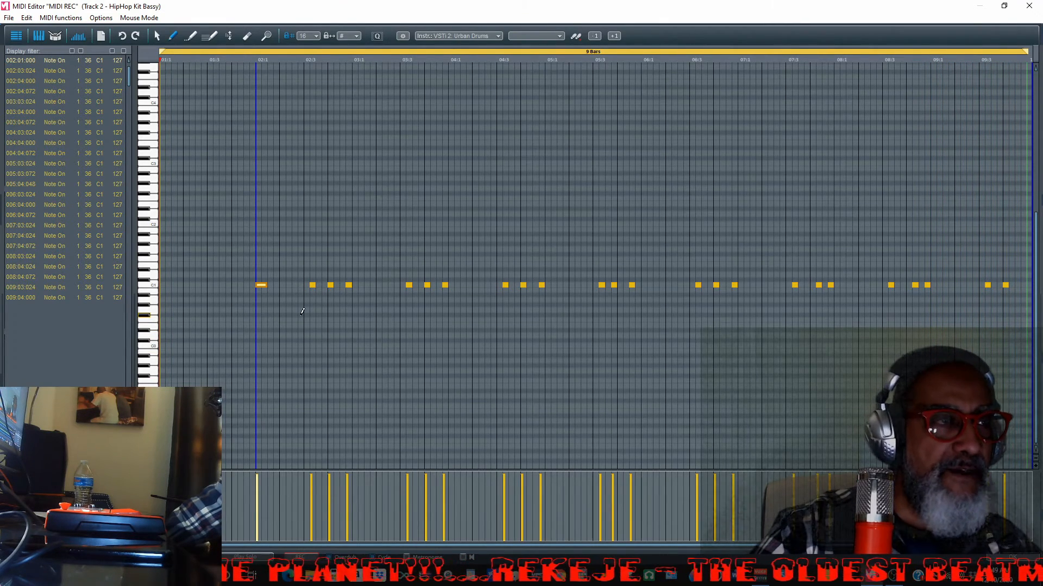
Shift the C1 note groups in bars 2 to 5 one sixteenth earlier so each group starts on beat 3.
{"action": "left_click", "coordinate": [306, 330]}
{"action": "key", "text": "Delete"}
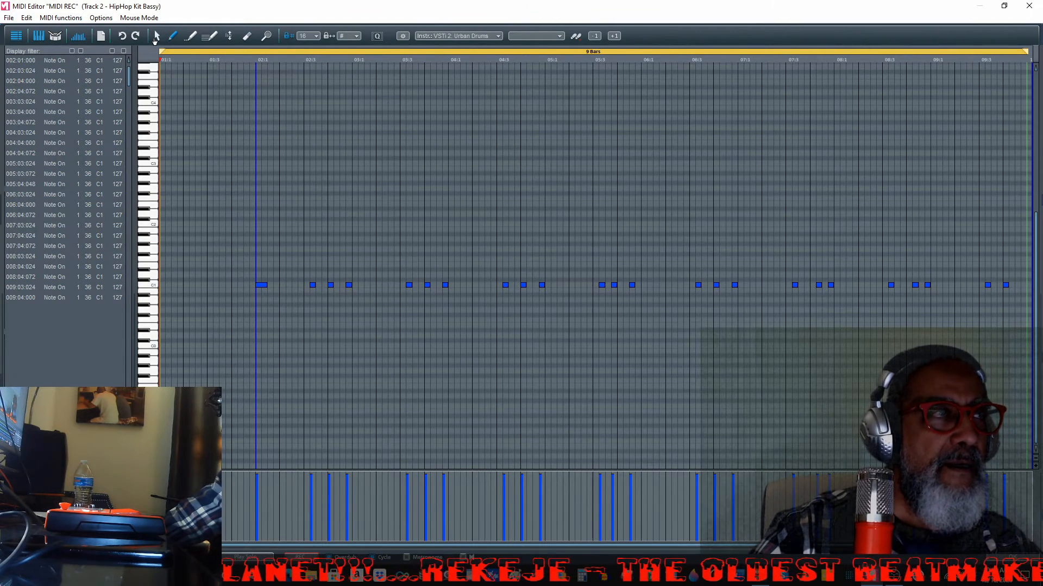
{"action": "left_click_drag", "start_coordinate": [302, 270], "coordinate": [362, 309]}
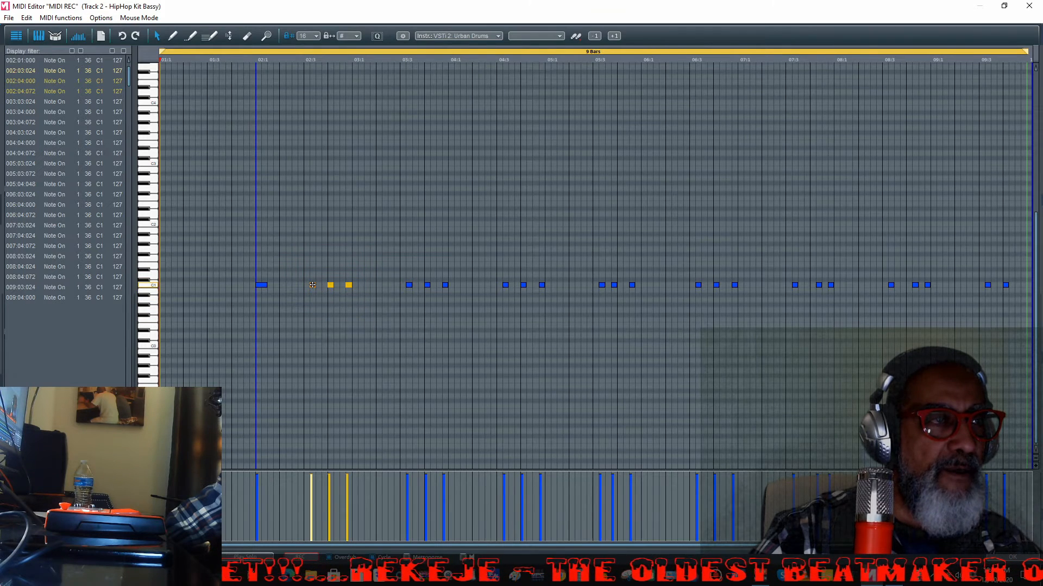
{"action": "left_click_drag", "start_coordinate": [307, 286], "coordinate": [300, 287]}
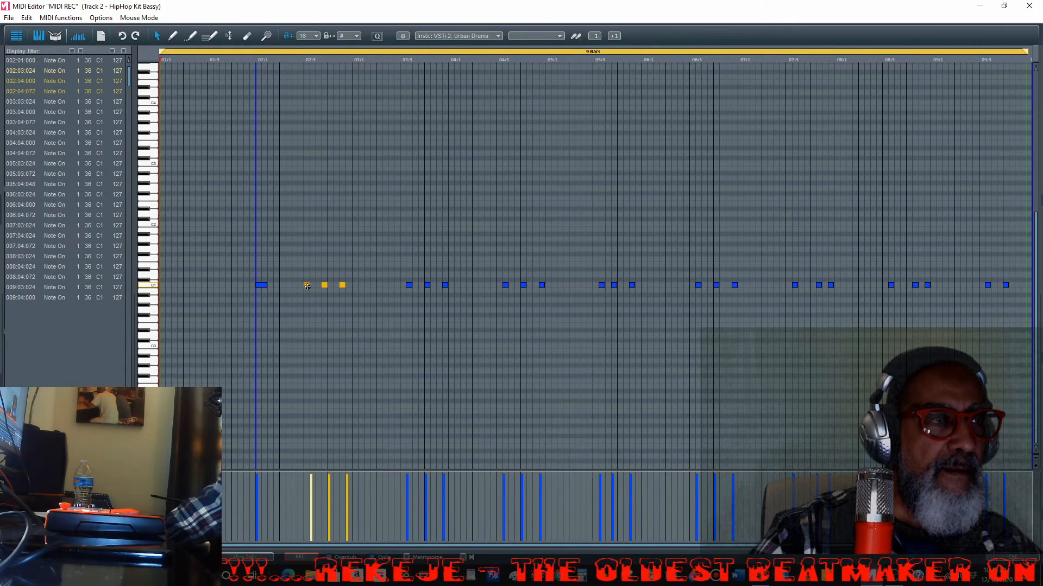
{"action": "left_click_drag", "start_coordinate": [406, 272], "coordinate": [436, 304]}
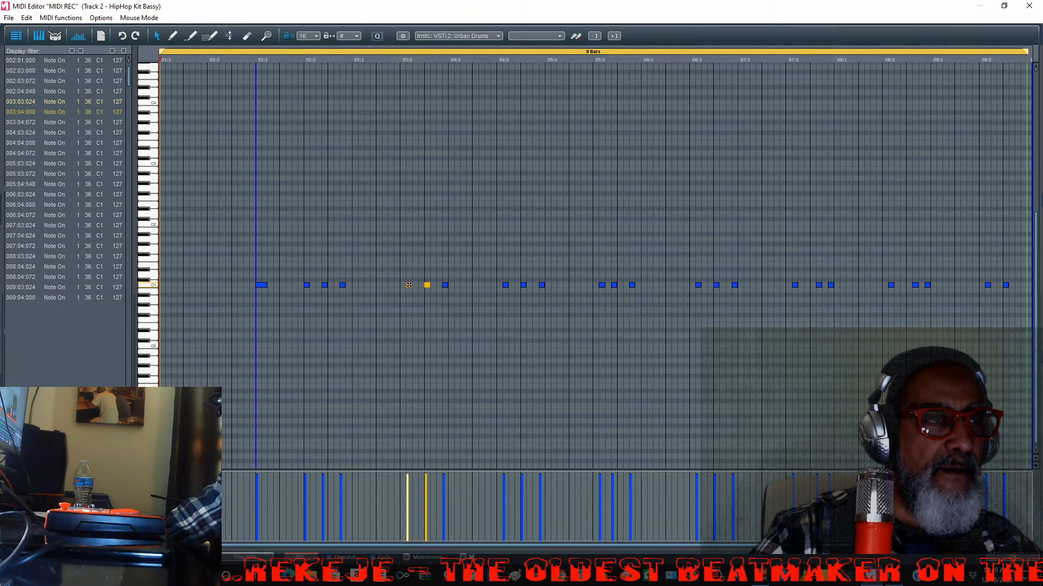
{"action": "left_click_drag", "start_coordinate": [403, 289], "coordinate": [402, 288]}
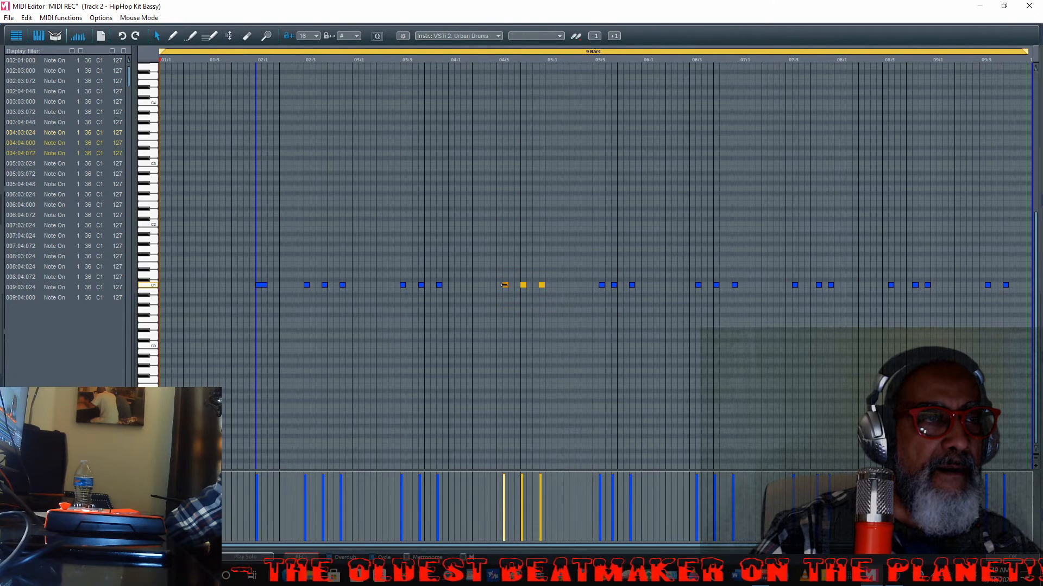
{"action": "left_click_drag", "start_coordinate": [594, 272], "coordinate": [649, 313]}
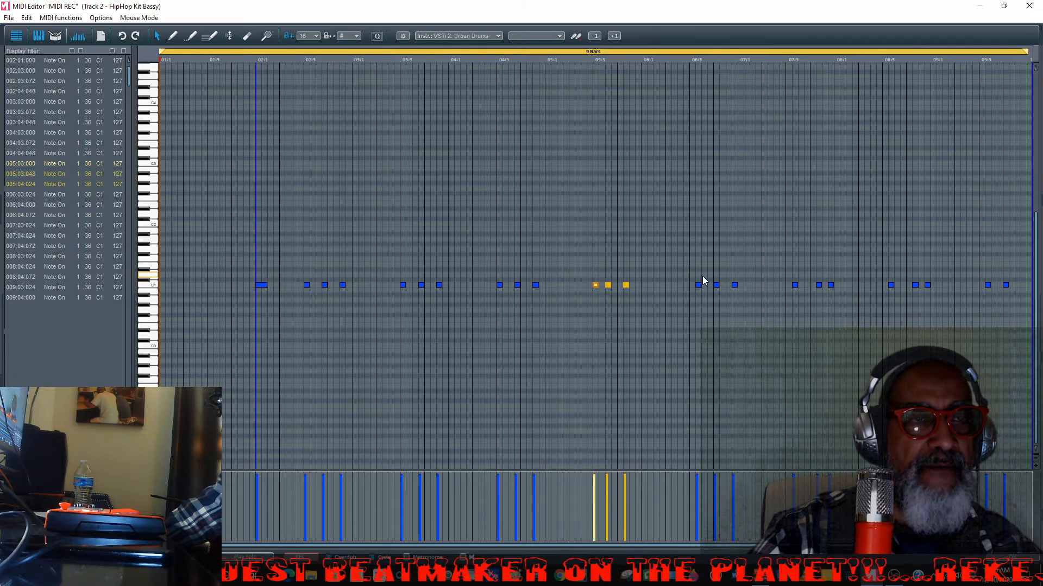
Shift the C1 note groups in bars 6 to 9 one sixteenth earlier to start on beat 3, and close the MIDI Editor.
{"action": "left_click_drag", "start_coordinate": [696, 274], "coordinate": [761, 309]}
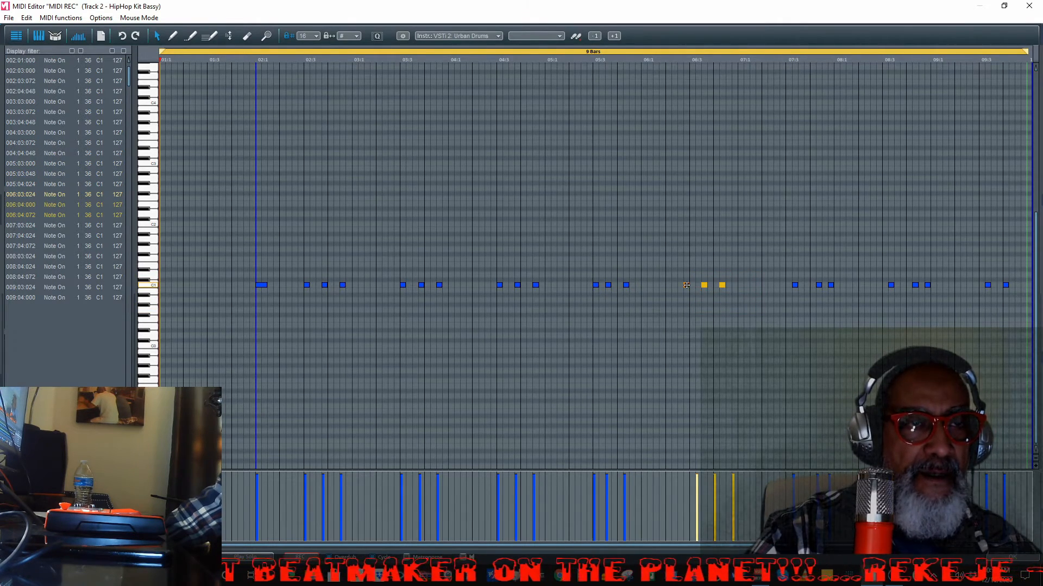
{"action": "left_click_drag", "start_coordinate": [693, 285], "coordinate": [686, 285]}
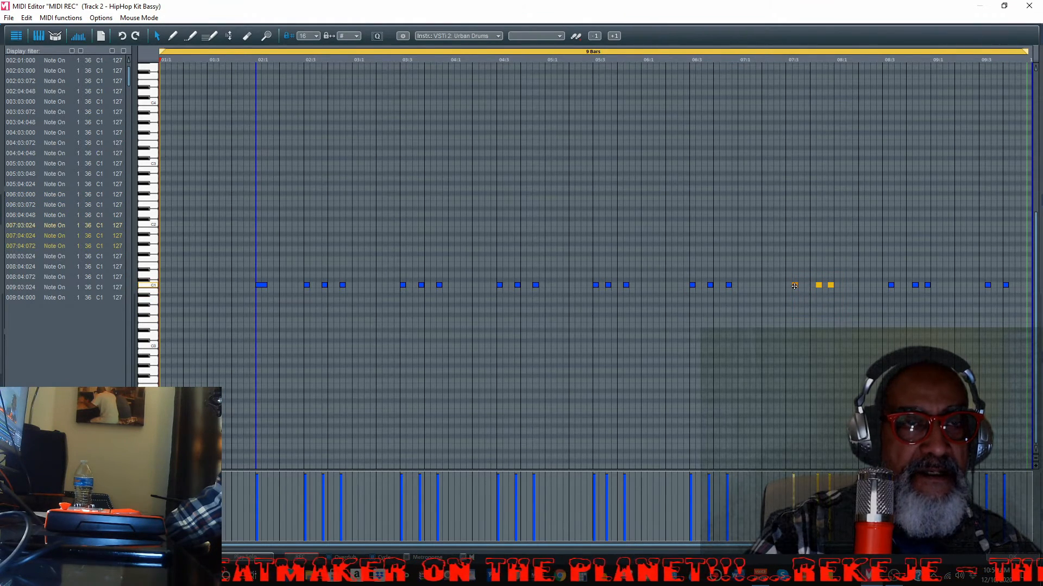
{"action": "left_click_drag", "start_coordinate": [884, 272], "coordinate": [942, 321]}
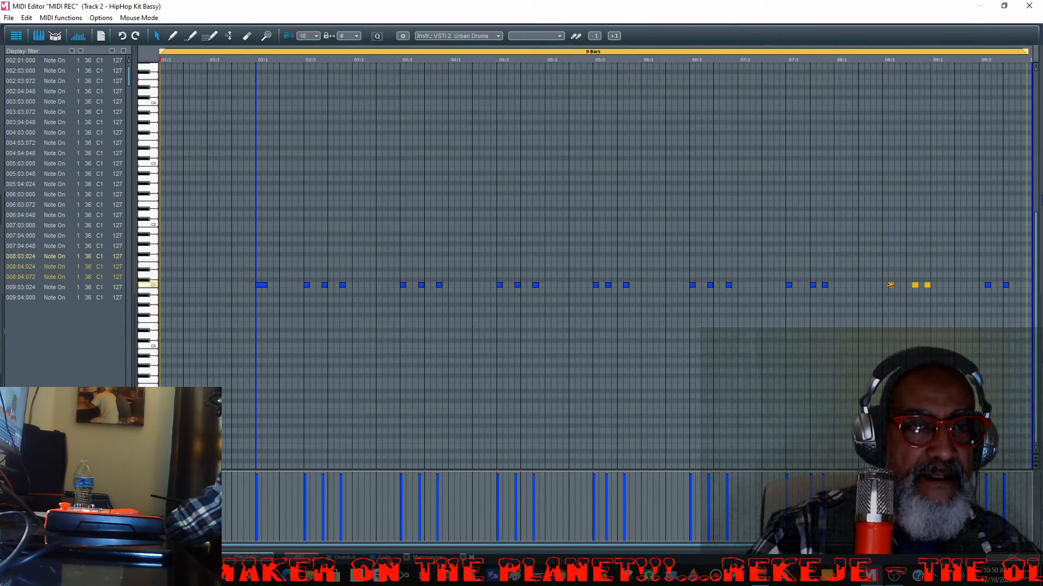
{"action": "left_click_drag", "start_coordinate": [889, 285], "coordinate": [885, 288]}
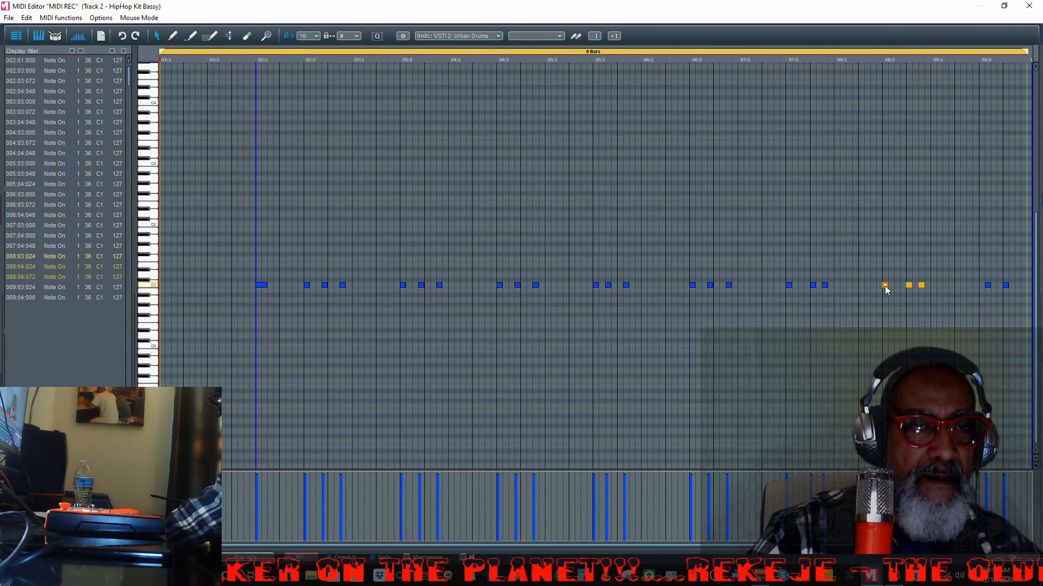
{"action": "left_click_drag", "start_coordinate": [976, 273], "coordinate": [1018, 317]}
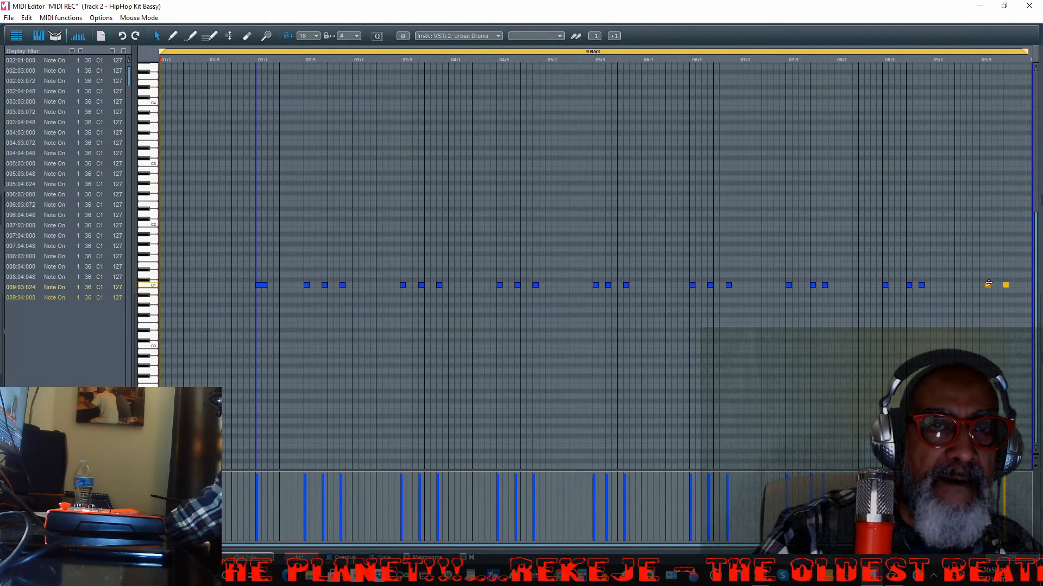
{"action": "left_click_drag", "start_coordinate": [987, 283], "coordinate": [982, 284]}
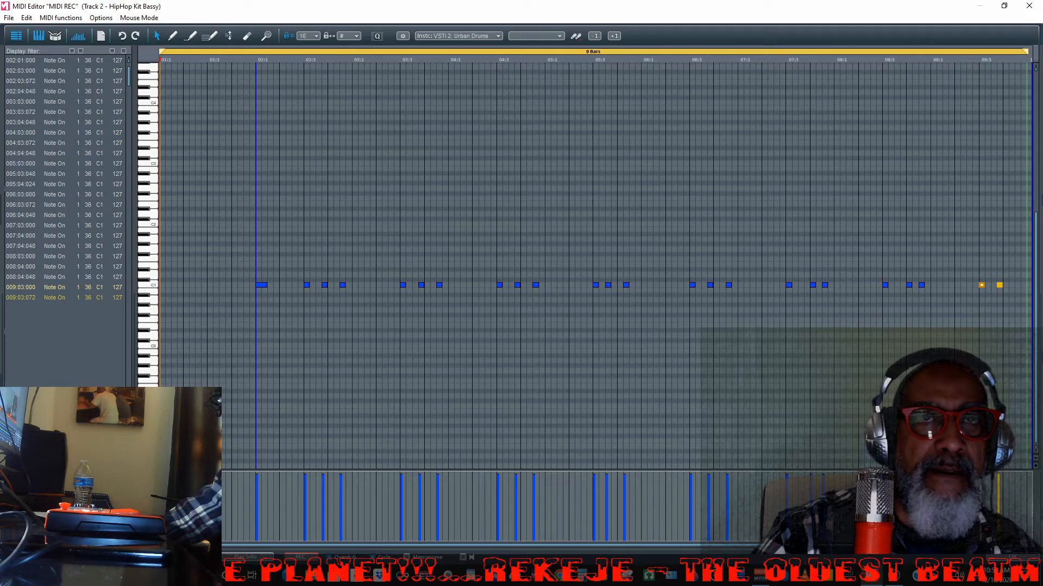
{"action": "left_click", "coordinate": [1029, 6]}
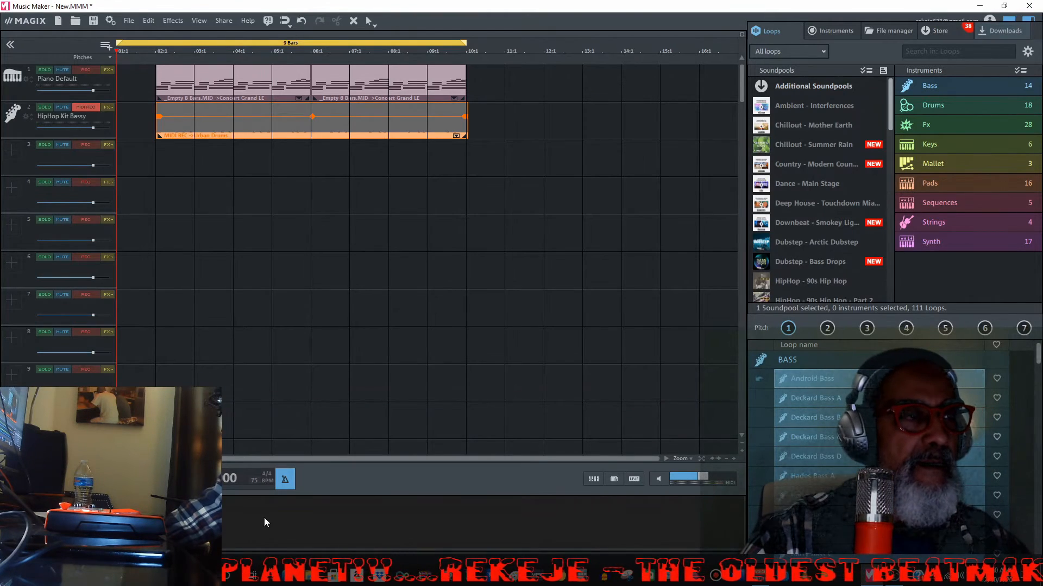
Turn off the metronome and play back the piano and drum arrangement.
{"action": "left_click", "coordinate": [284, 480]}
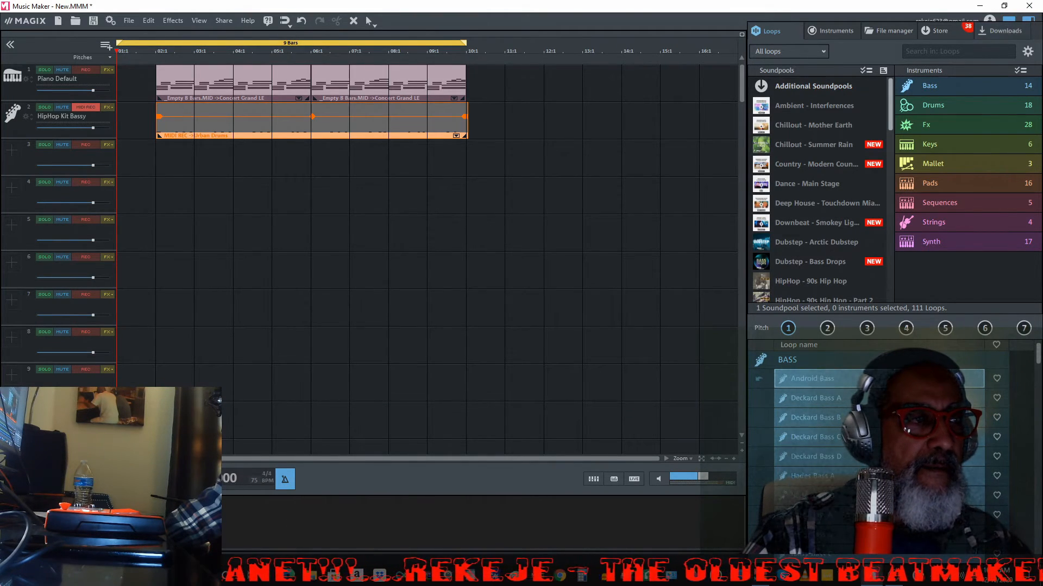
{"action": "key", "text": "space"}
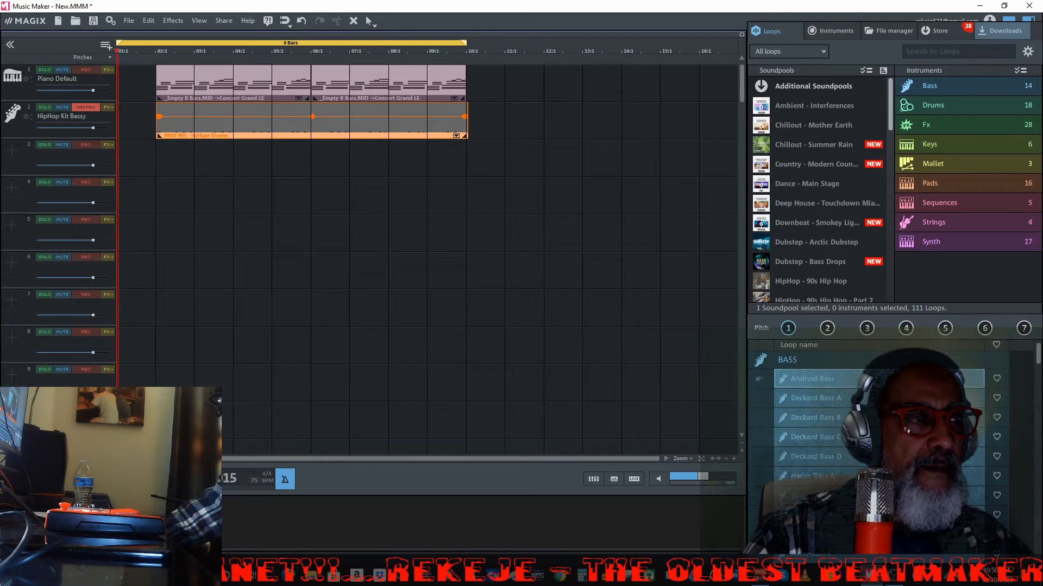
{"action": "left_click", "coordinate": [284, 480]}
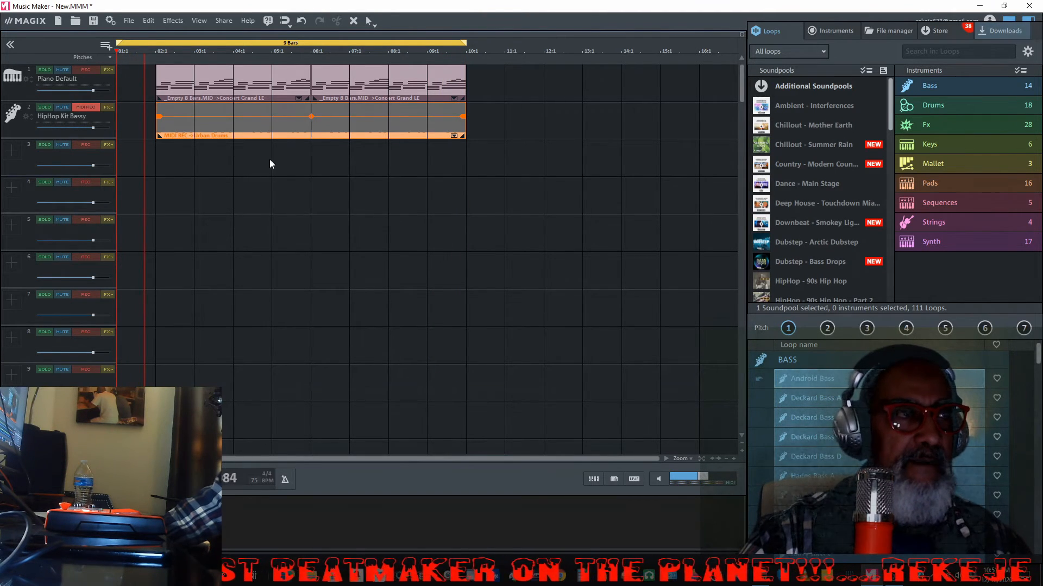
{"action": "key", "text": "space"}
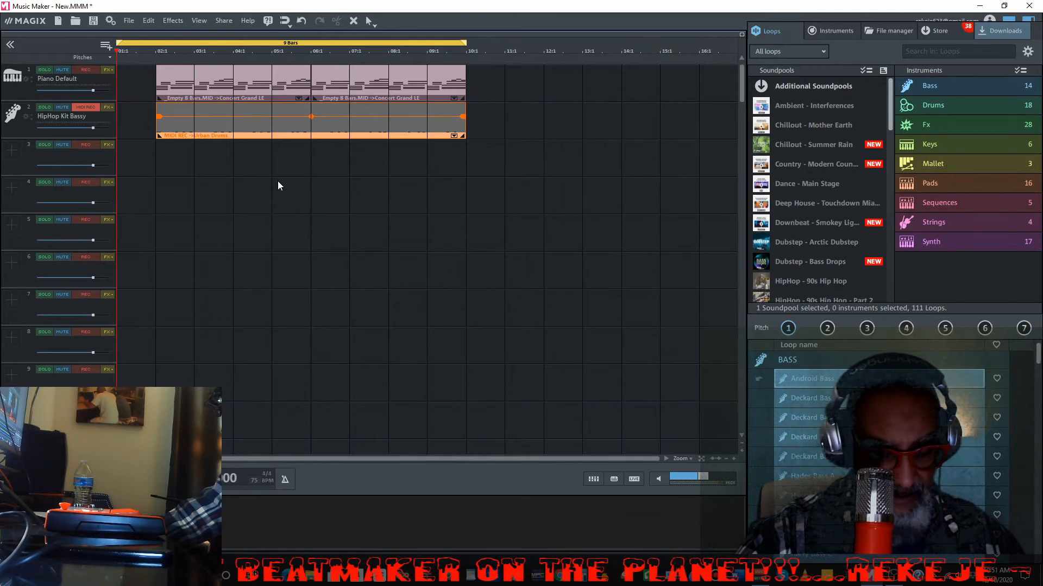
Duplicate all piano and drum objects directly after the originals and extend the playback range to 17 bars.
{"action": "key", "text": "ctrl+a"}
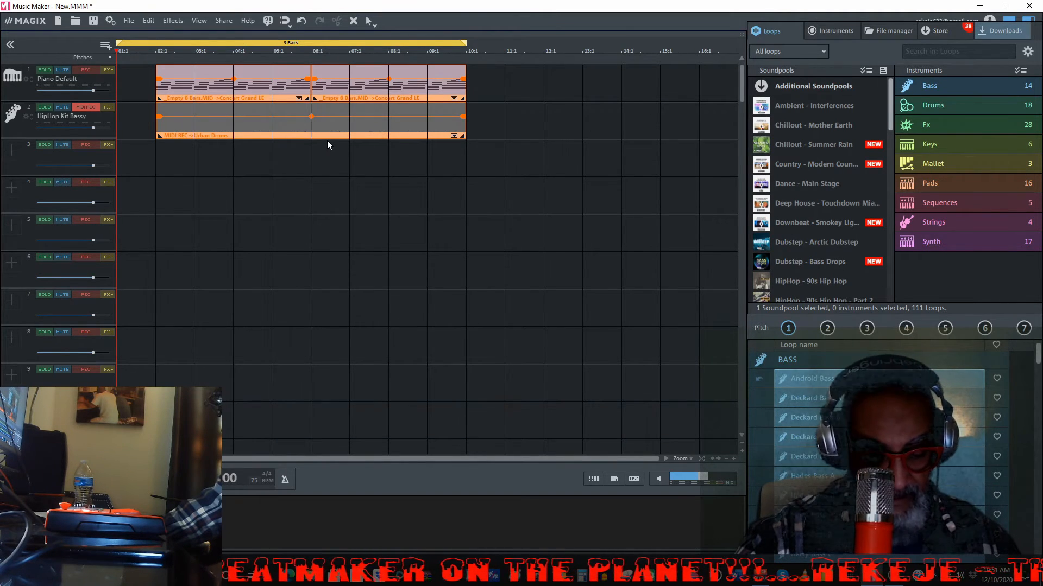
{"action": "key", "text": "ctrl+d"}
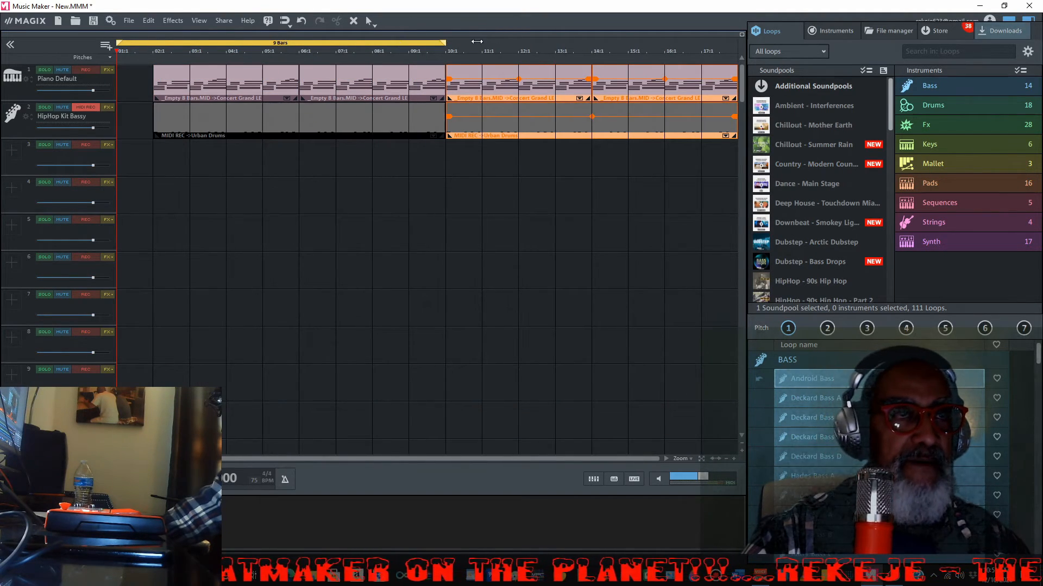
{"action": "left_click_drag", "start_coordinate": [477, 41], "coordinate": [690, 56]}
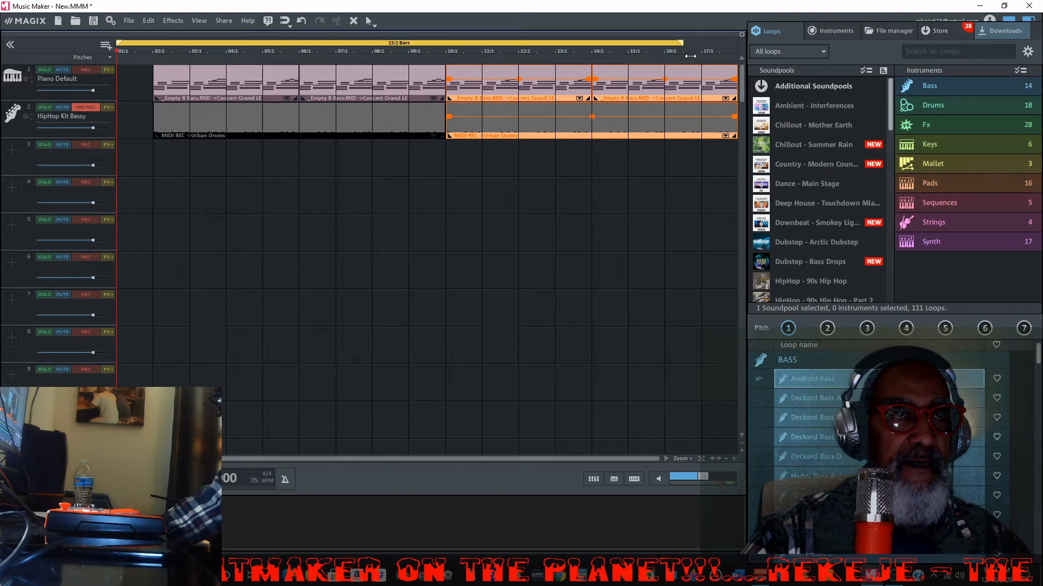
{"action": "left_click", "coordinate": [508, 247]}
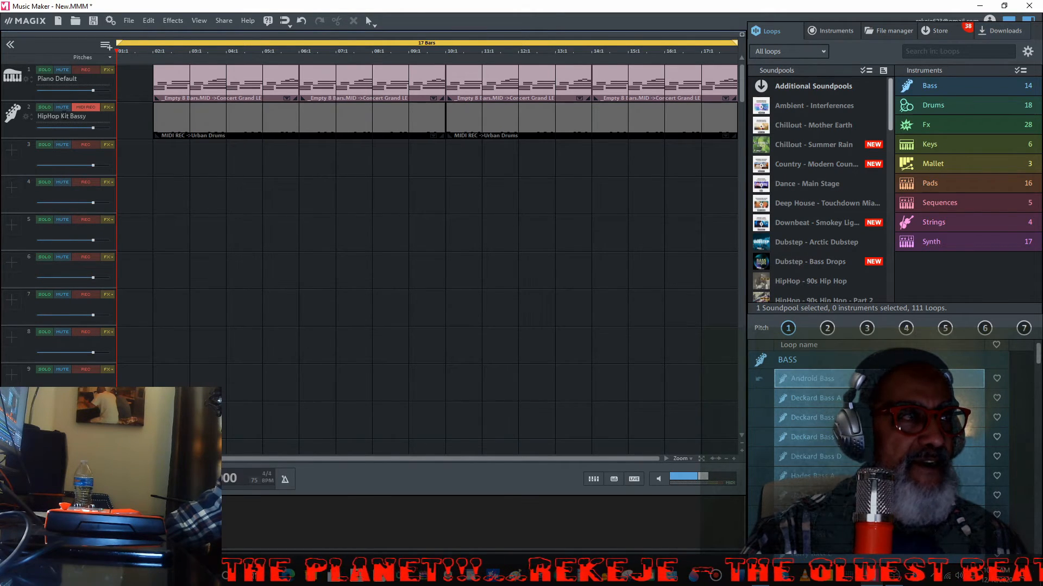
Load the Urban Drums instrument with the HipHop Kit Bassy preset on track 3.
{"action": "left_click", "coordinate": [26, 116]}
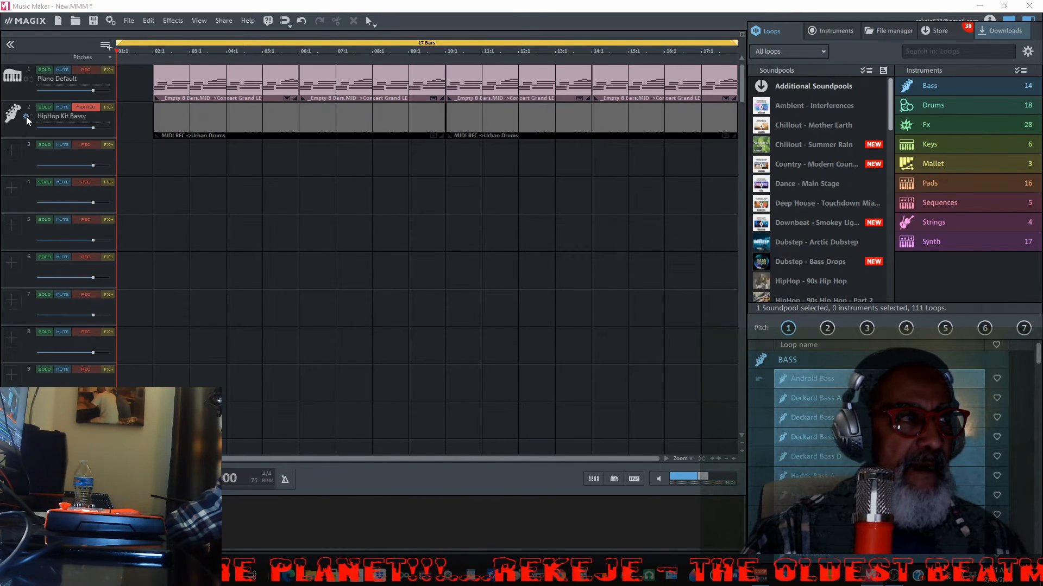
{"action": "left_click", "coordinate": [12, 151]}
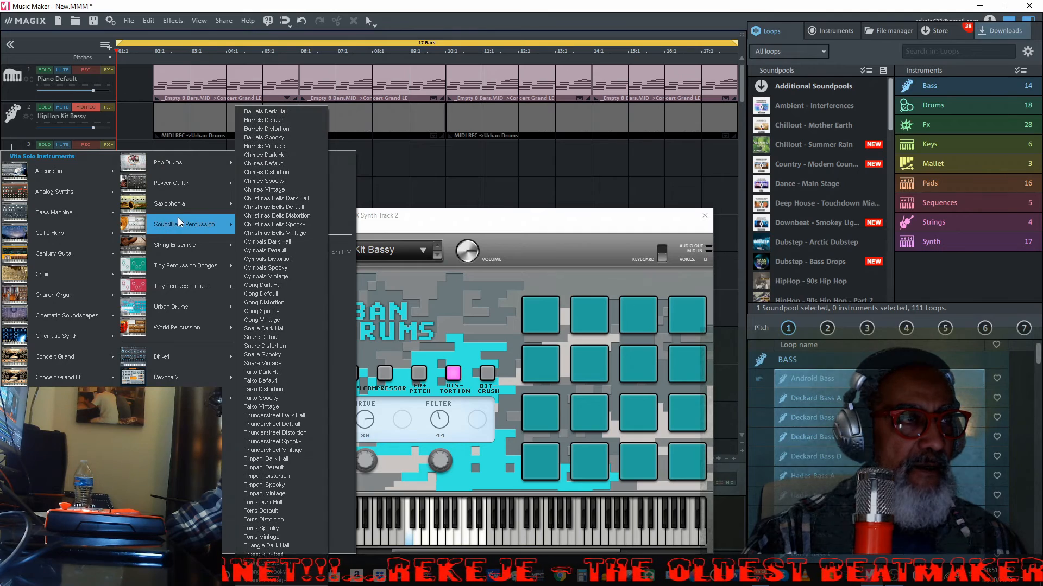
{"action": "mouse_move", "coordinate": [184, 320]}
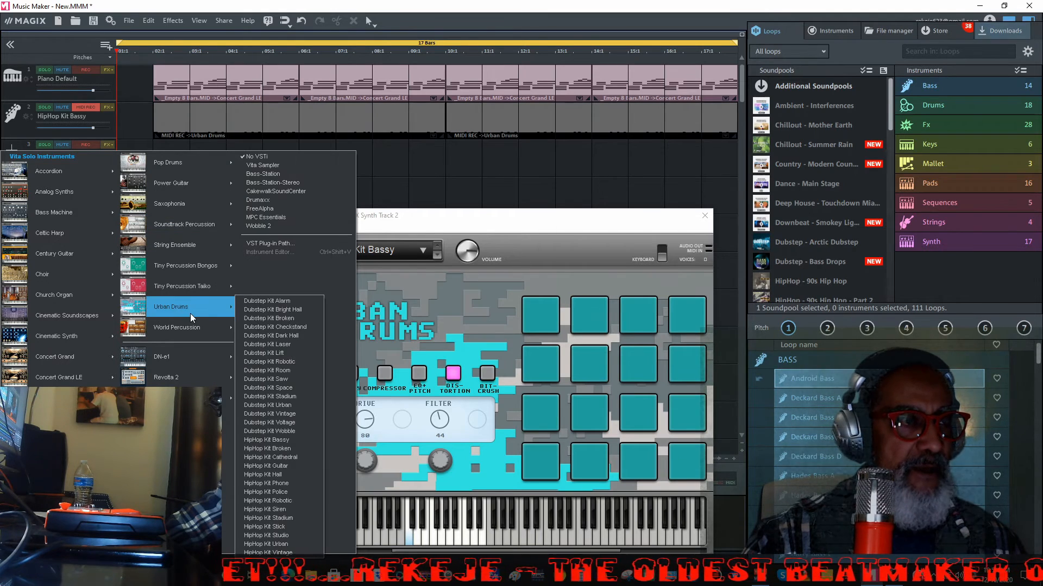
{"action": "left_click", "coordinate": [284, 441]}
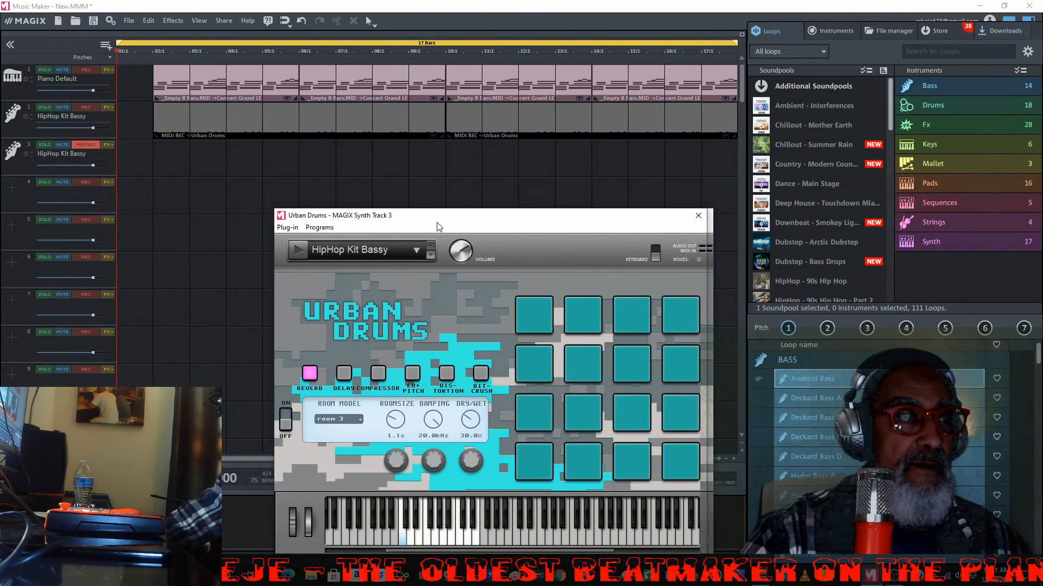
Close the track 3 Urban Drums window and move the track 2 instrument window clear of the upper tracks.
{"action": "left_click_drag", "start_coordinate": [439, 226], "coordinate": [456, 300]}
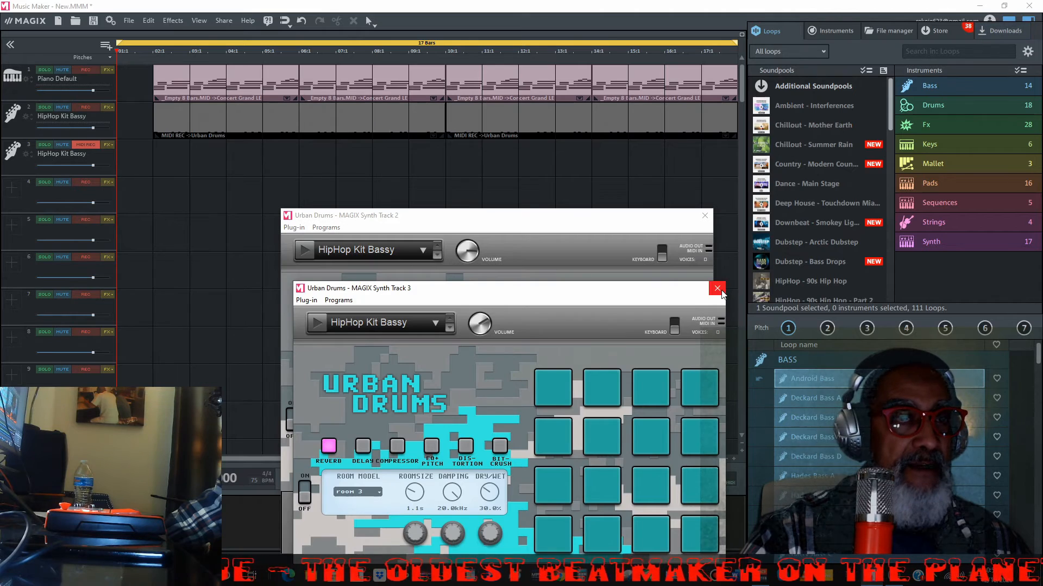
{"action": "left_click", "coordinate": [717, 288]}
{"action": "left_click", "coordinate": [676, 223]}
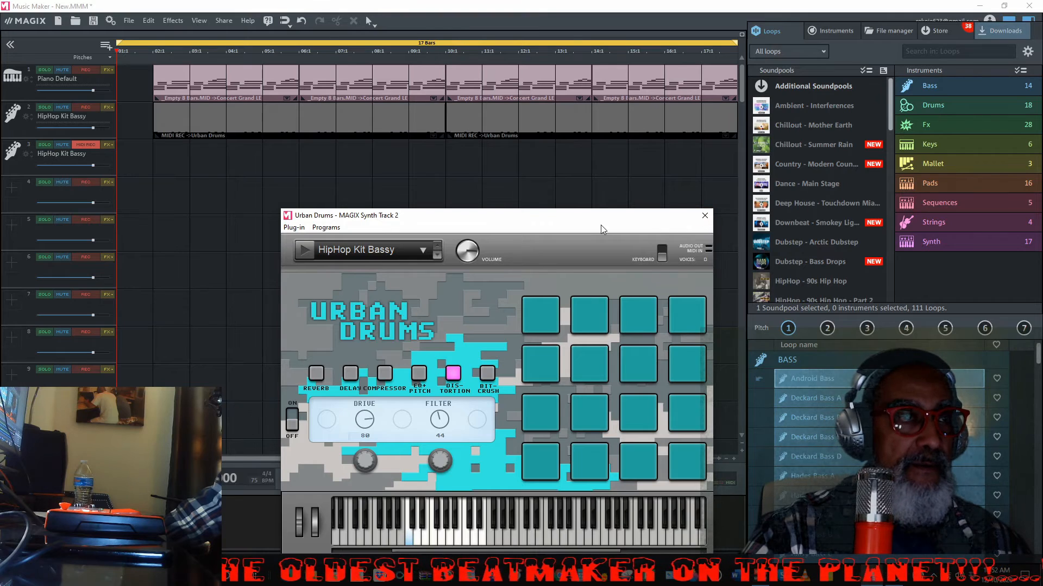
{"action": "left_click_drag", "start_coordinate": [545, 235], "coordinate": [580, 355]}
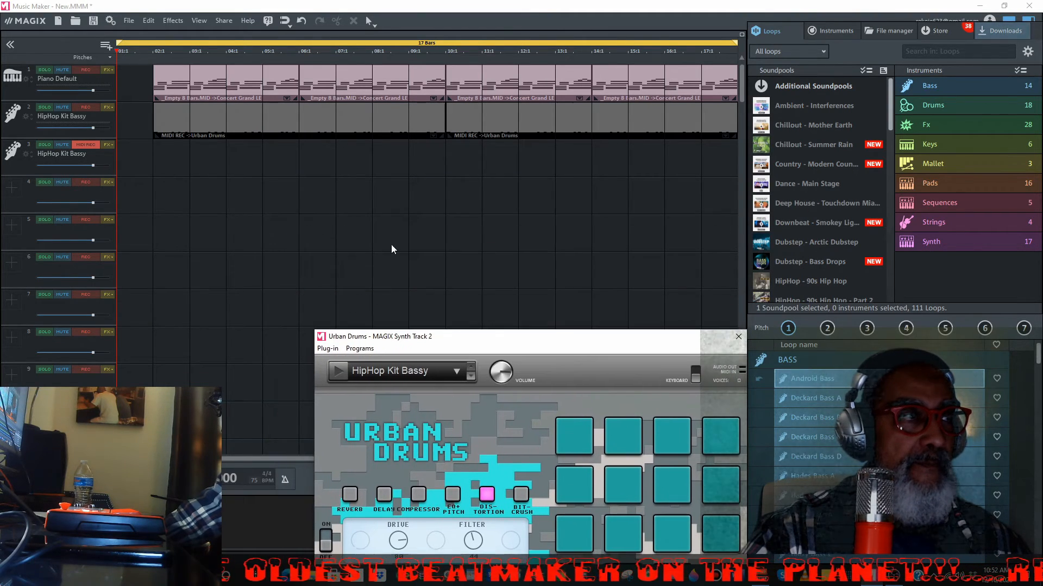
Create an empty 8-bar MIDI object on track 3 and shift it to start at bar 2.
{"action": "left_click", "coordinate": [184, 170]}
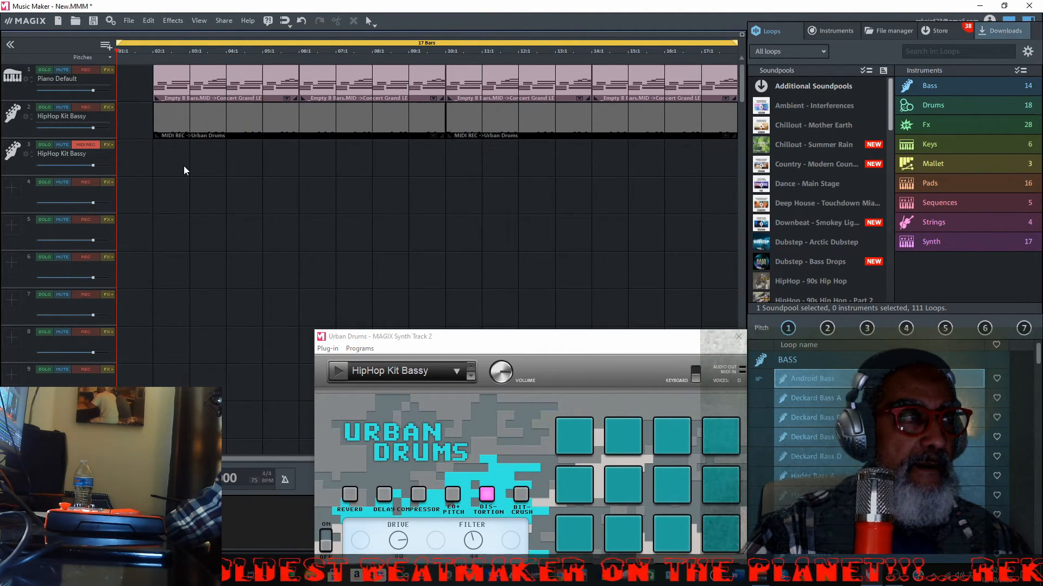
{"action": "right_click", "coordinate": [190, 173]}
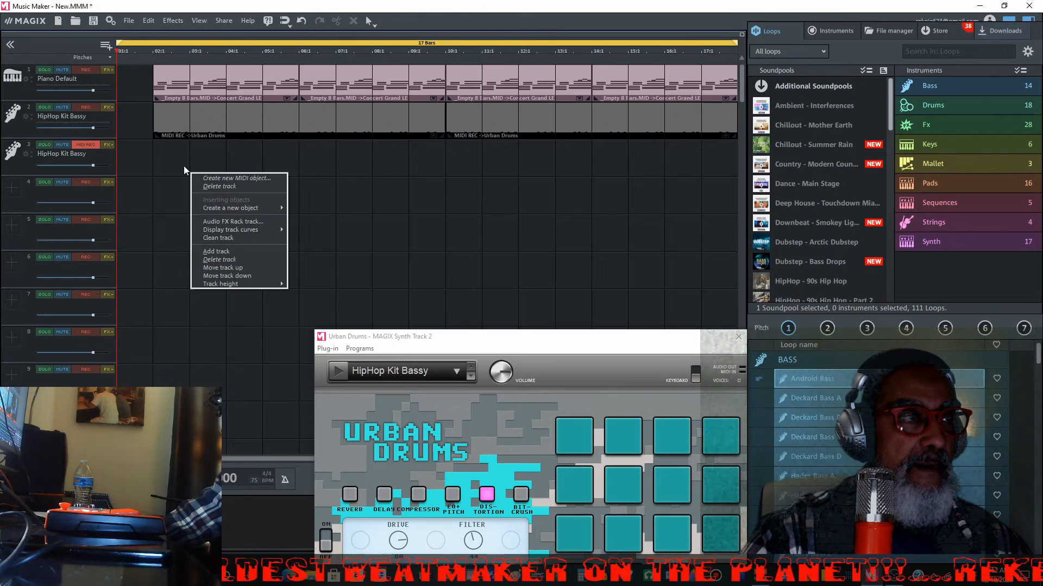
{"action": "left_click", "coordinate": [219, 179]}
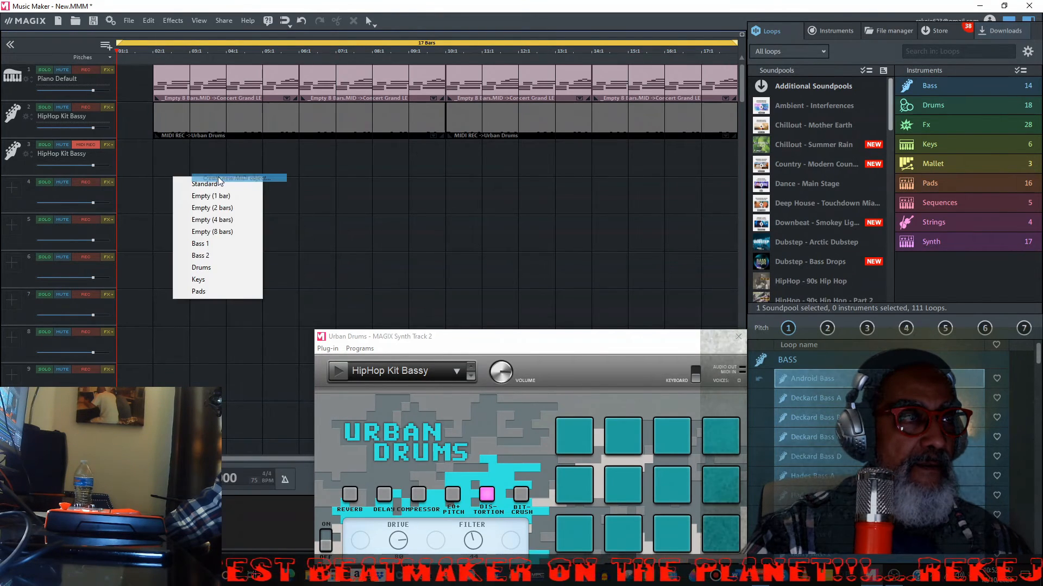
{"action": "left_click", "coordinate": [217, 232]}
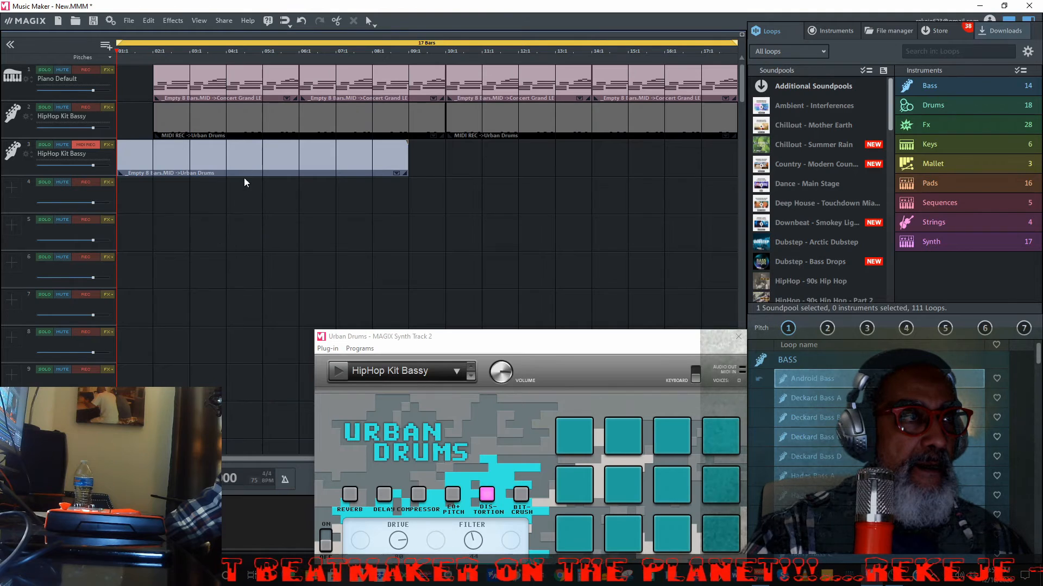
{"action": "left_click_drag", "start_coordinate": [246, 162], "coordinate": [283, 164]}
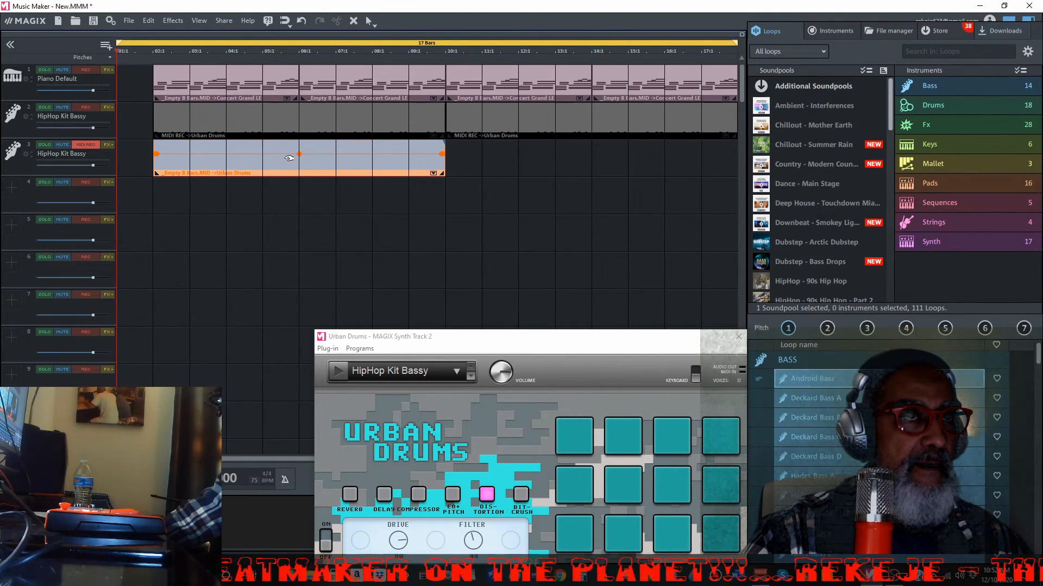
Open the new track 3 object in the MIDI Editor and audition several Urban Drums sounds at different pitches.
{"action": "double_click", "coordinate": [288, 158]}
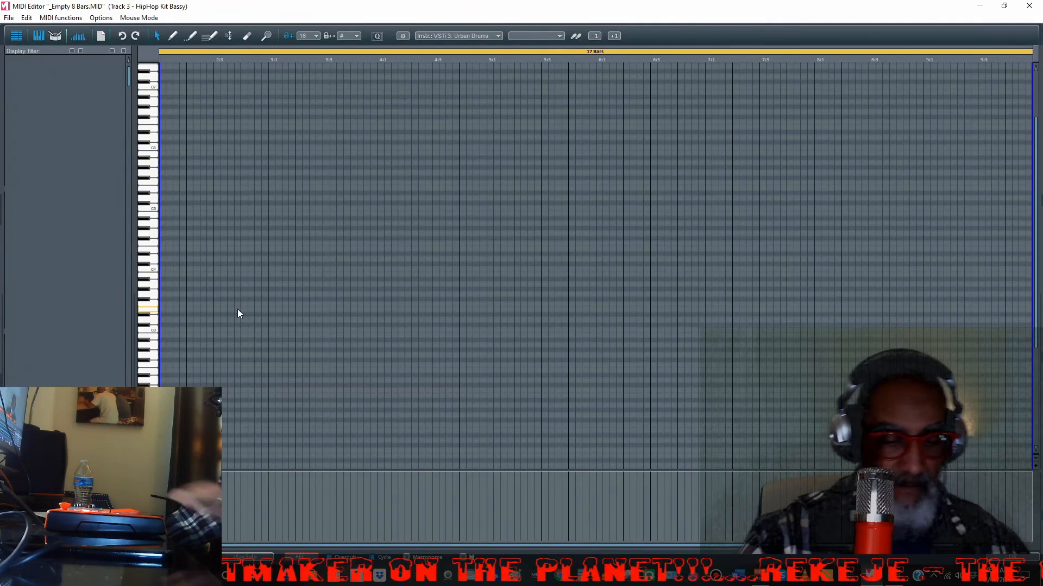
{"action": "left_click", "coordinate": [152, 306]}
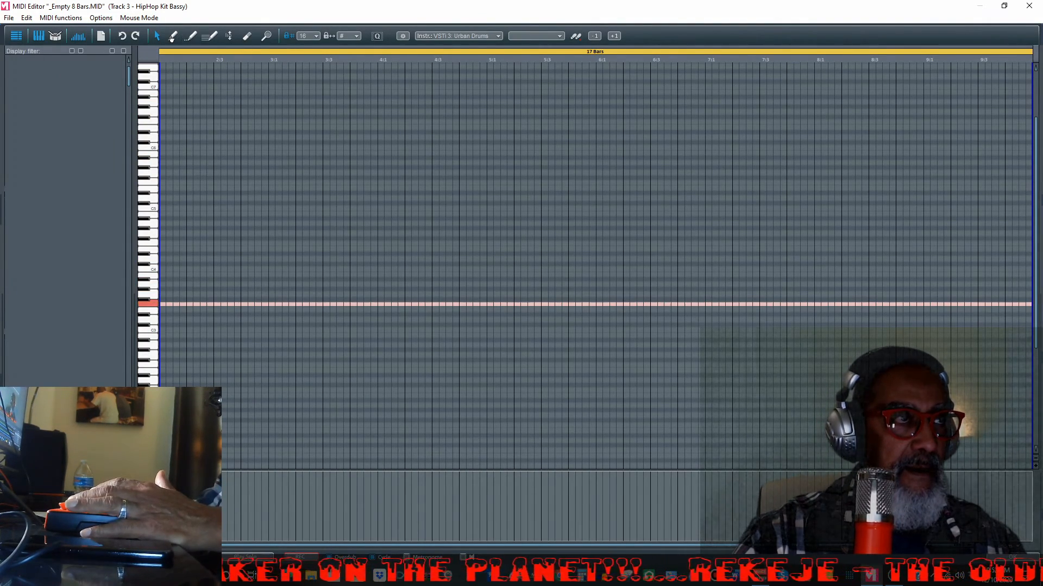
{"action": "left_click", "coordinate": [154, 334]}
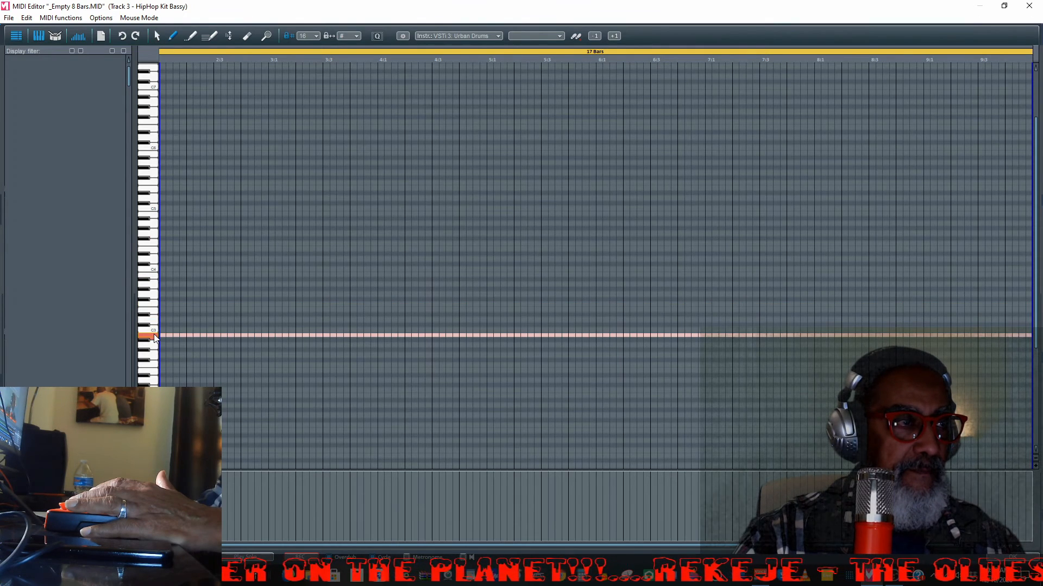
{"action": "left_click", "coordinate": [153, 321]}
{"action": "left_click", "coordinate": [152, 299]}
{"action": "left_click", "coordinate": [151, 264]}
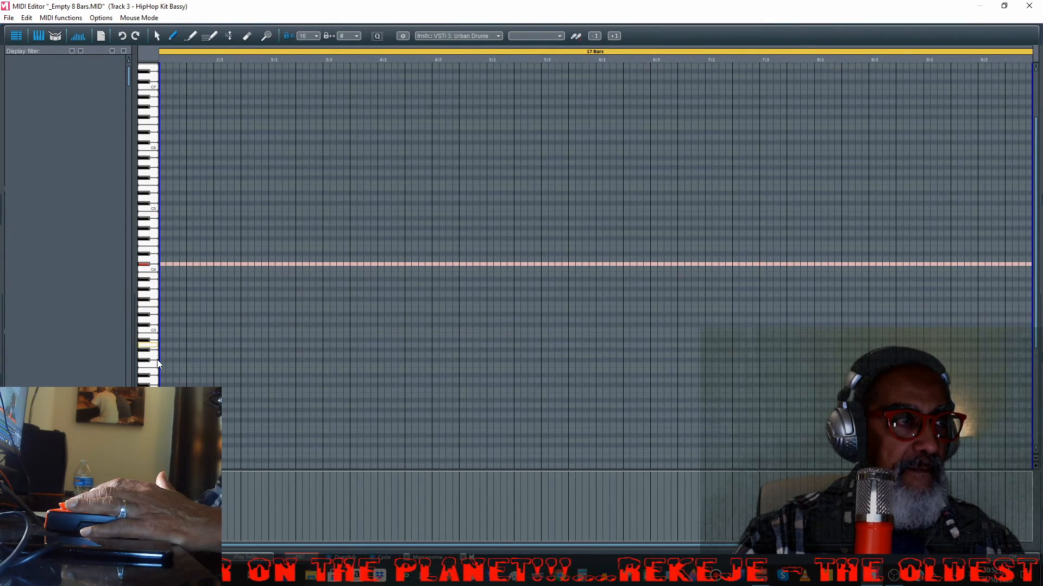
{"action": "left_click", "coordinate": [155, 389]}
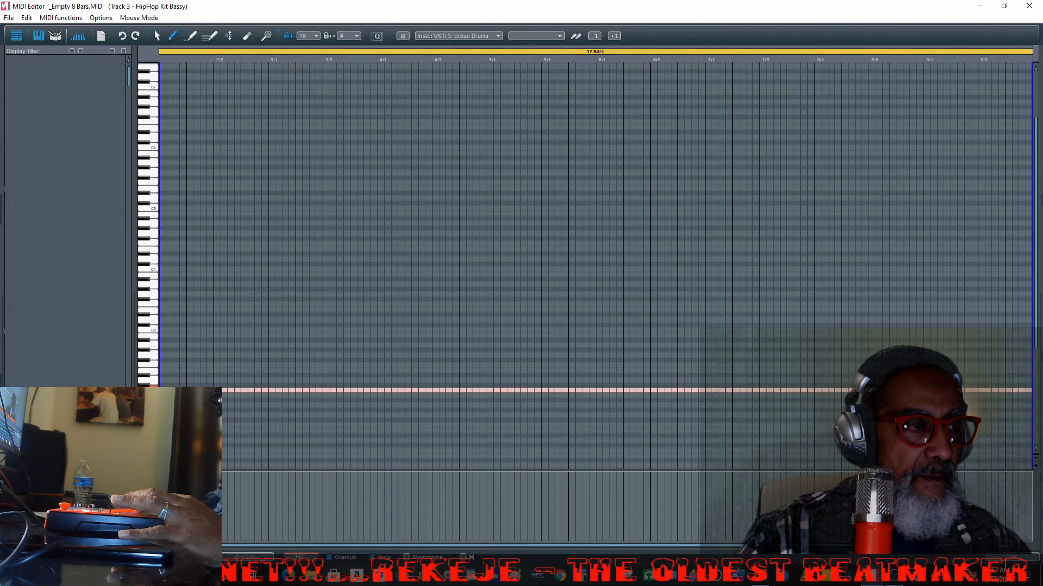
Draw two D#1 notes and position them on beats 2 and 4 of bar 2.
{"action": "left_click", "coordinate": [217, 436]}
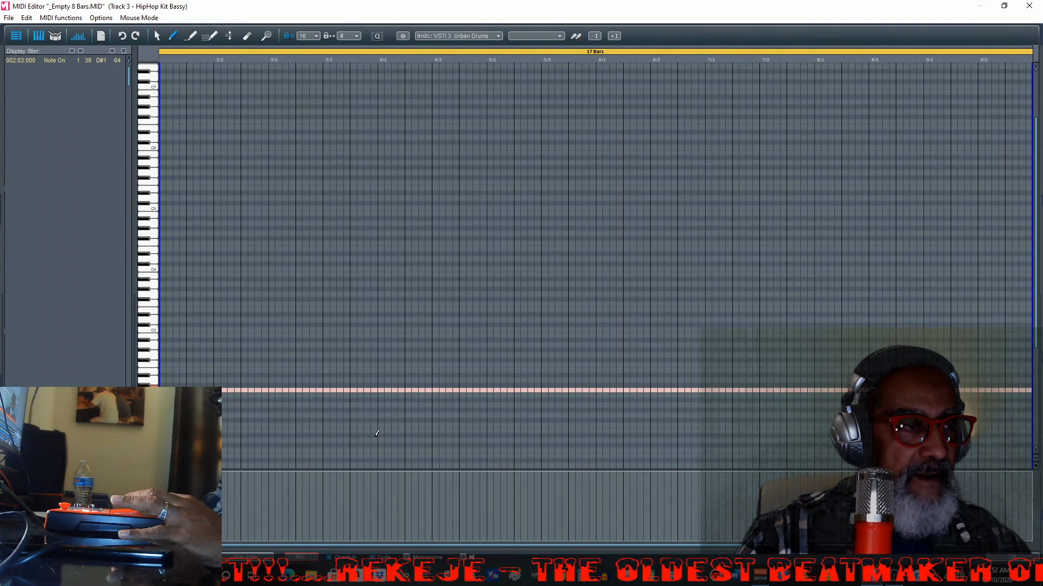
{"action": "left_click", "coordinate": [353, 435]}
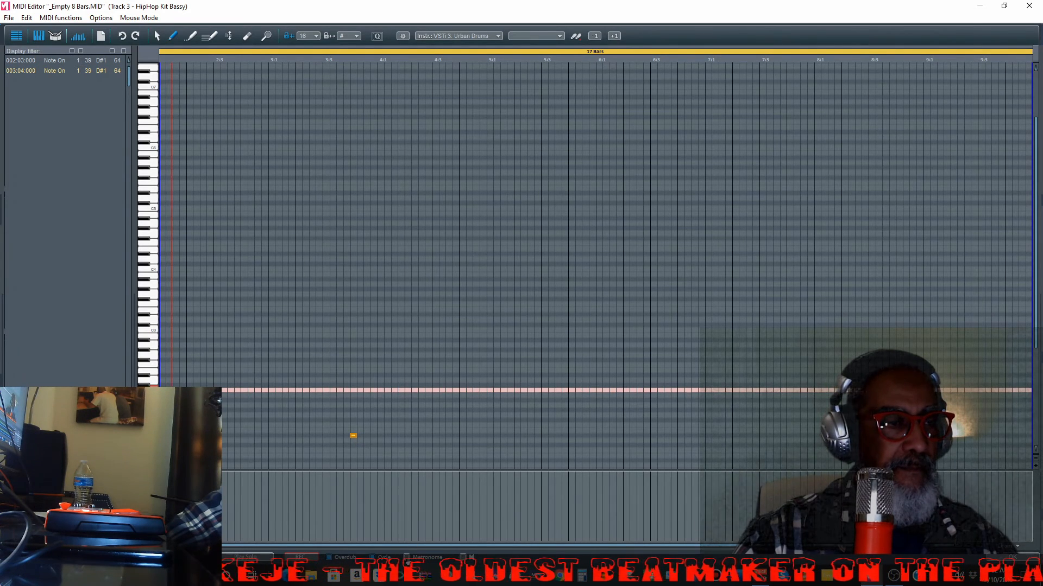
{"action": "left_click", "coordinate": [216, 435]}
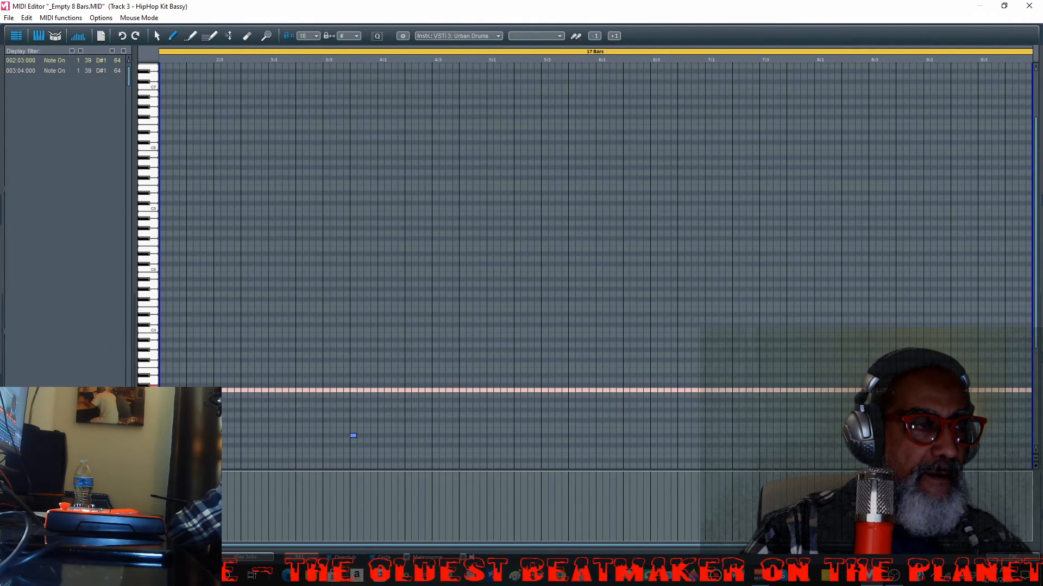
{"action": "left_click_drag", "start_coordinate": [217, 435], "coordinate": [190, 435]}
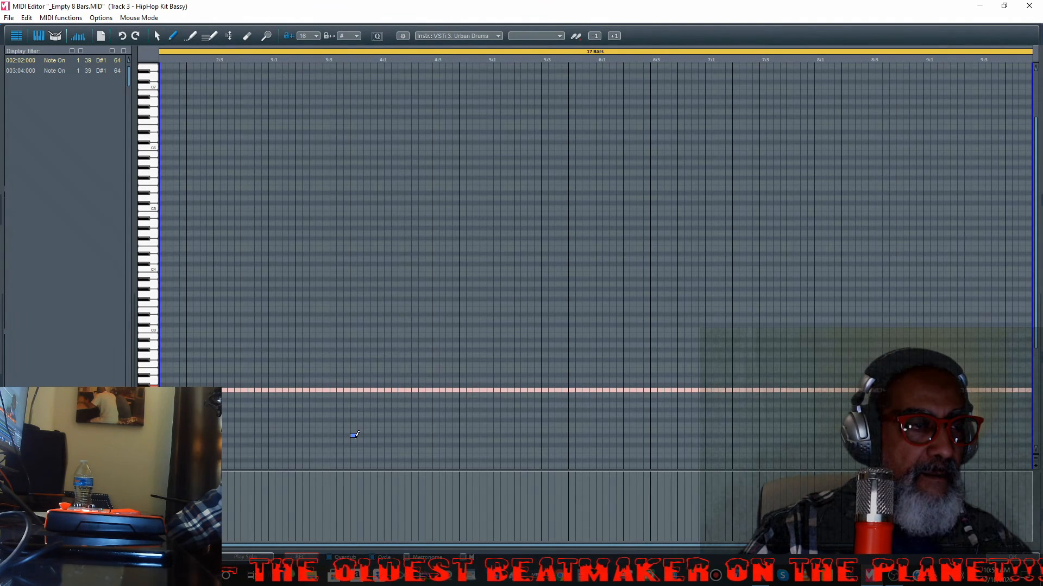
{"action": "left_click_drag", "start_coordinate": [353, 436], "coordinate": [273, 438]}
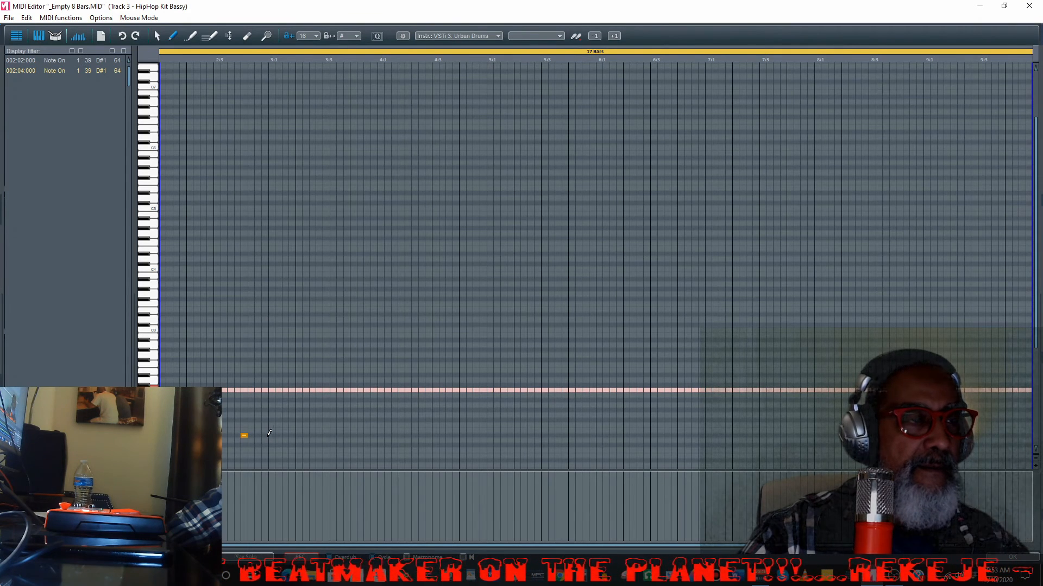
Add D#1 notes on beats 2 and 4 of bars 3 and 4, and play back the pattern.
{"action": "left_click", "coordinate": [299, 435]}
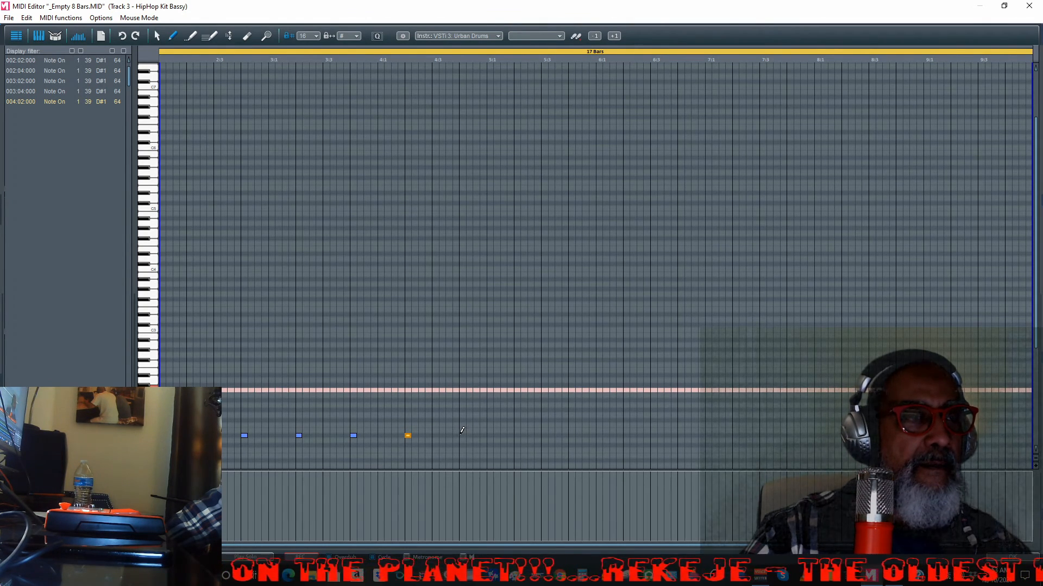
{"action": "left_click", "coordinate": [462, 434]}
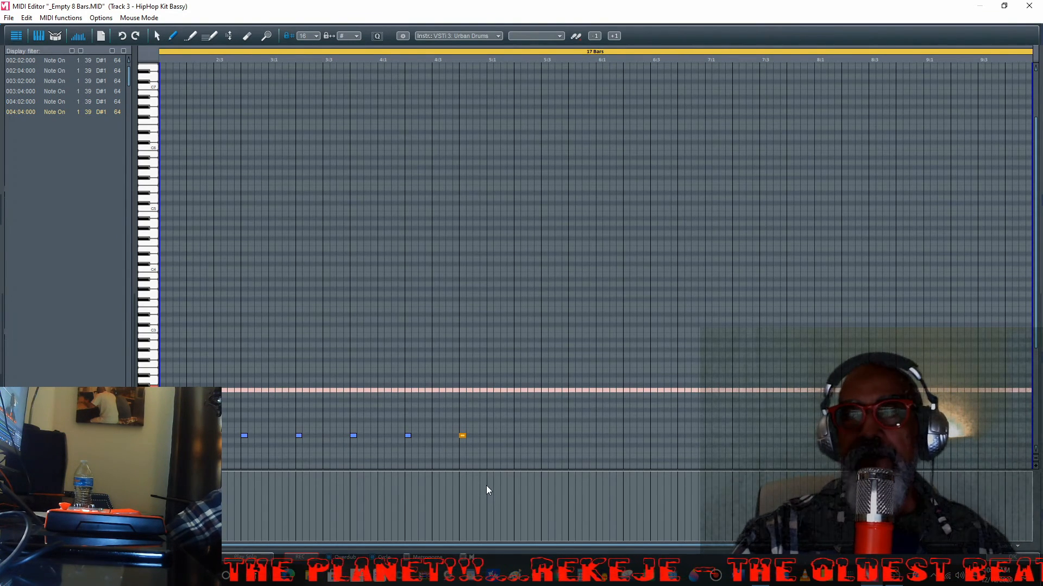
{"action": "key", "text": "space"}
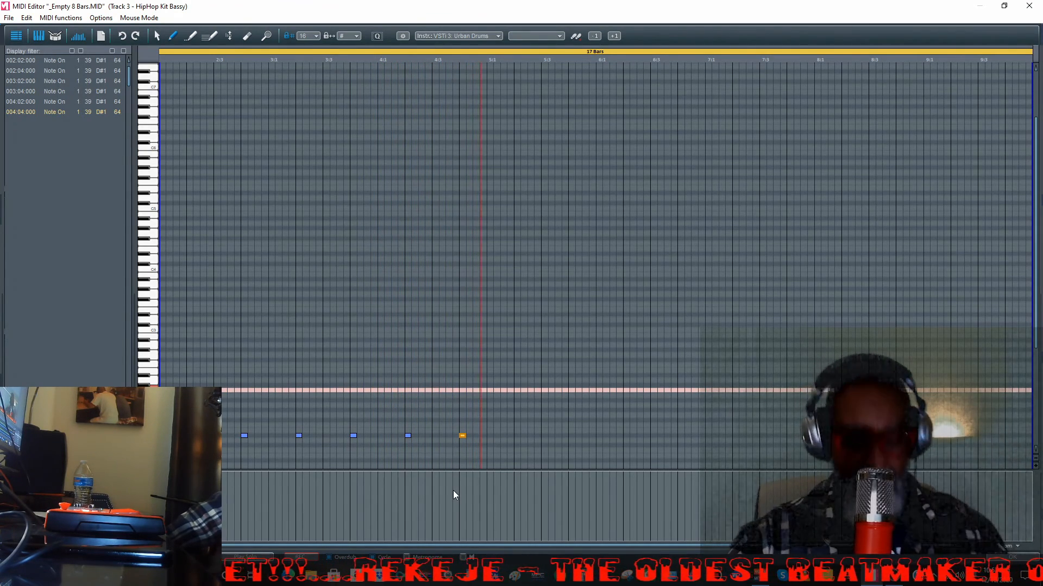
{"action": "key", "text": "space"}
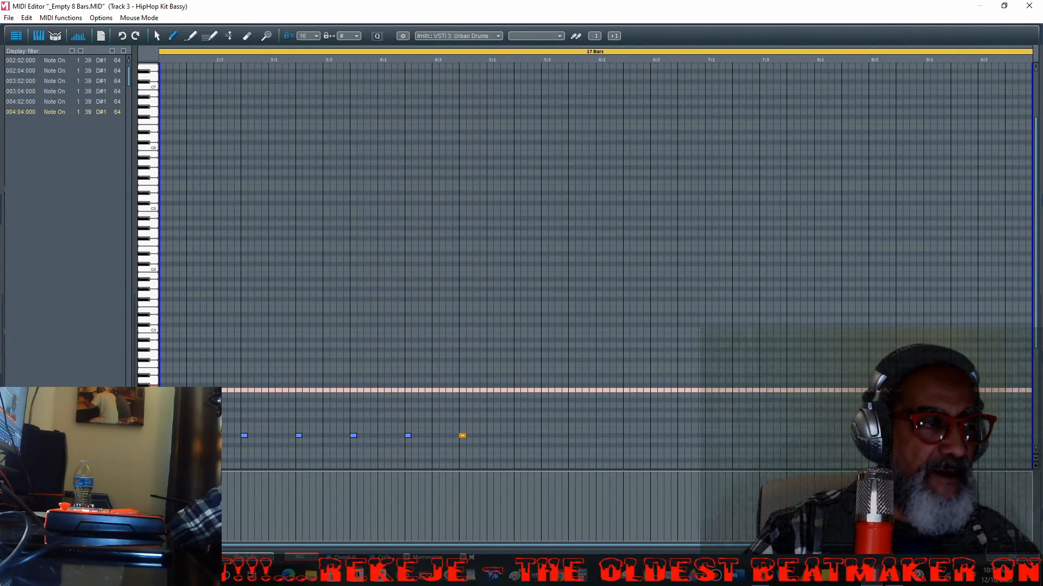
Copy all six D#1 notes and place the copies on beats 2 and 4 of bars 5 to 7.
{"action": "left_click", "coordinate": [146, 435]}
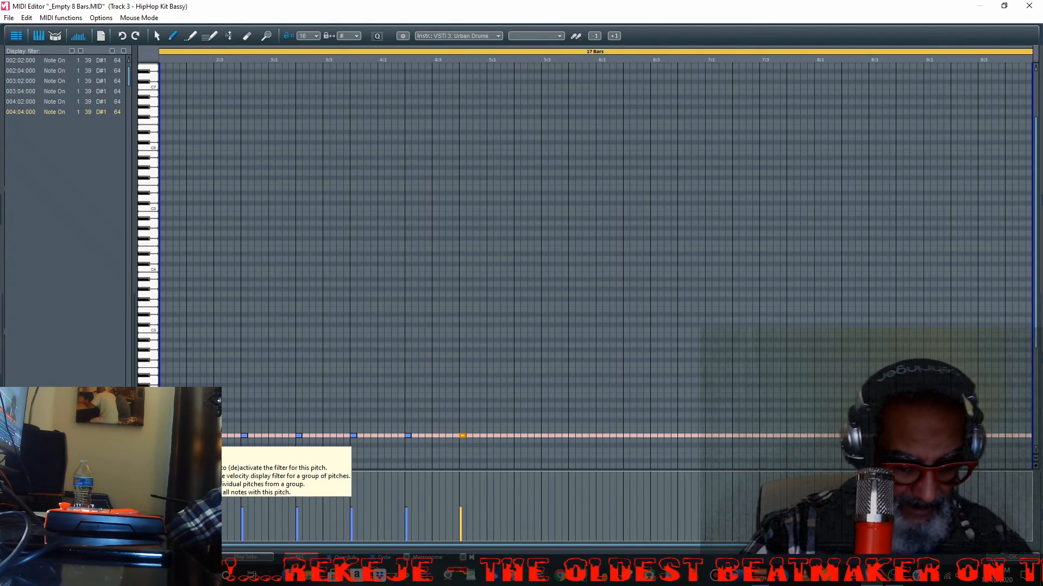
{"action": "key", "text": "ctrl+d"}
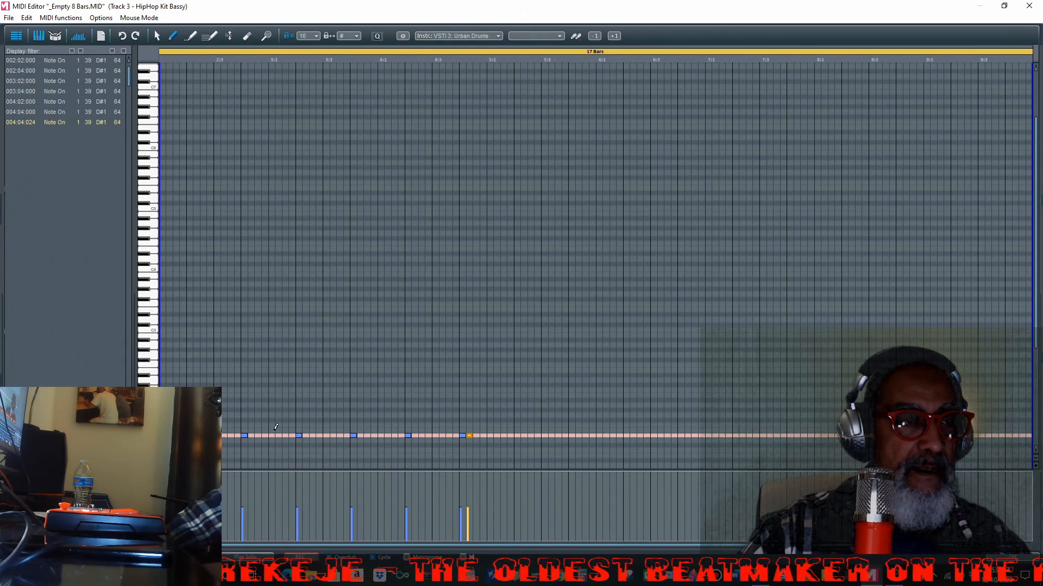
{"action": "left_click", "coordinate": [470, 435]}
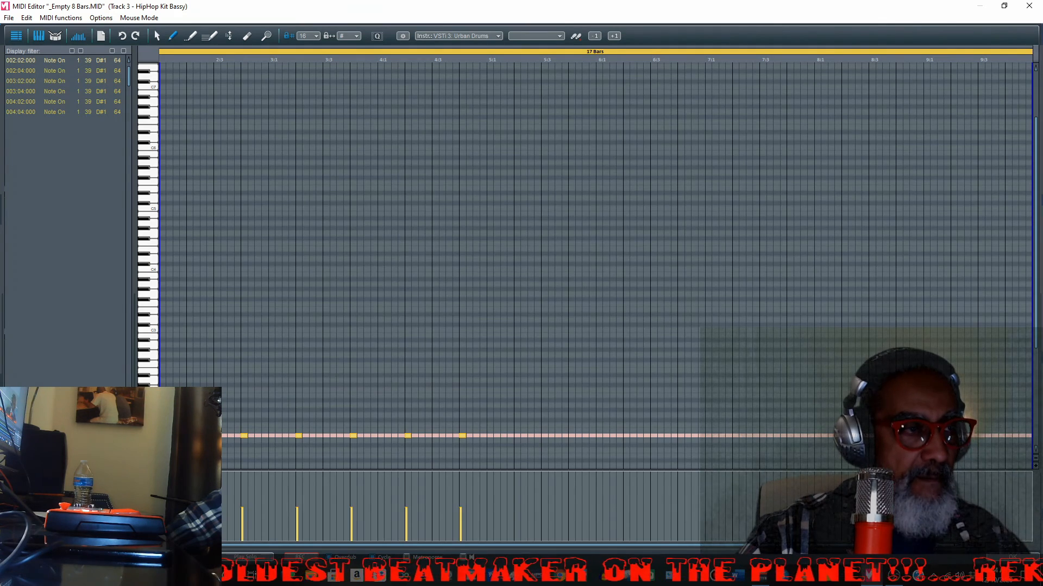
{"action": "key", "text": "ctrl+v"}
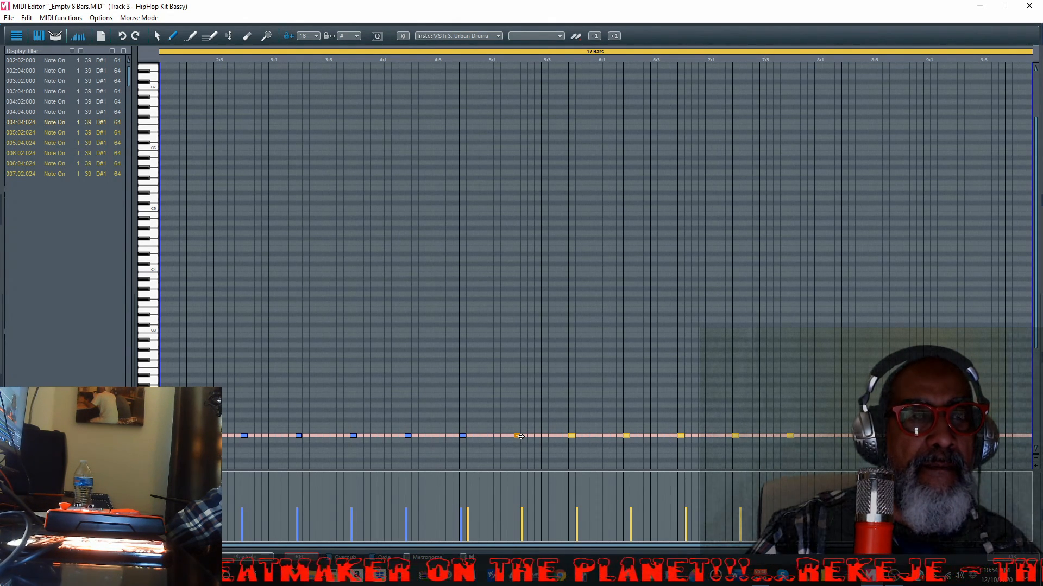
{"action": "left_click_drag", "start_coordinate": [520, 436], "coordinate": [599, 437]}
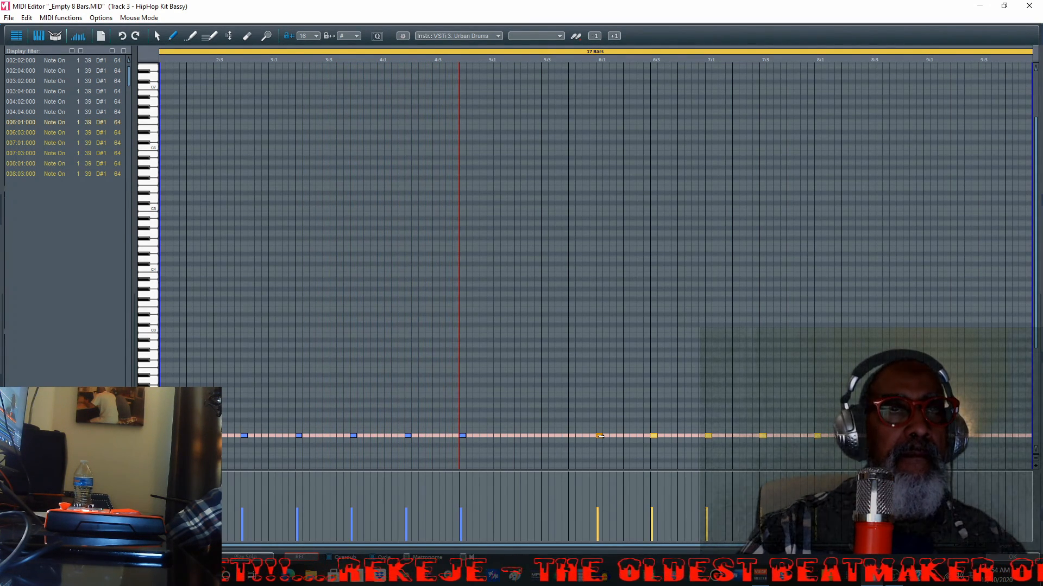
{"action": "left_click_drag", "start_coordinate": [600, 436], "coordinate": [518, 437]}
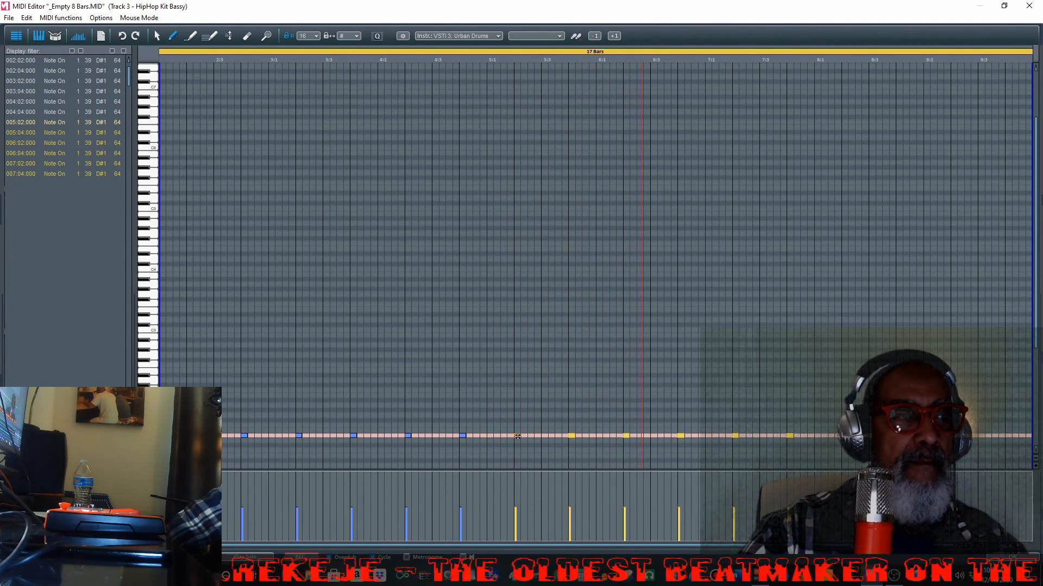